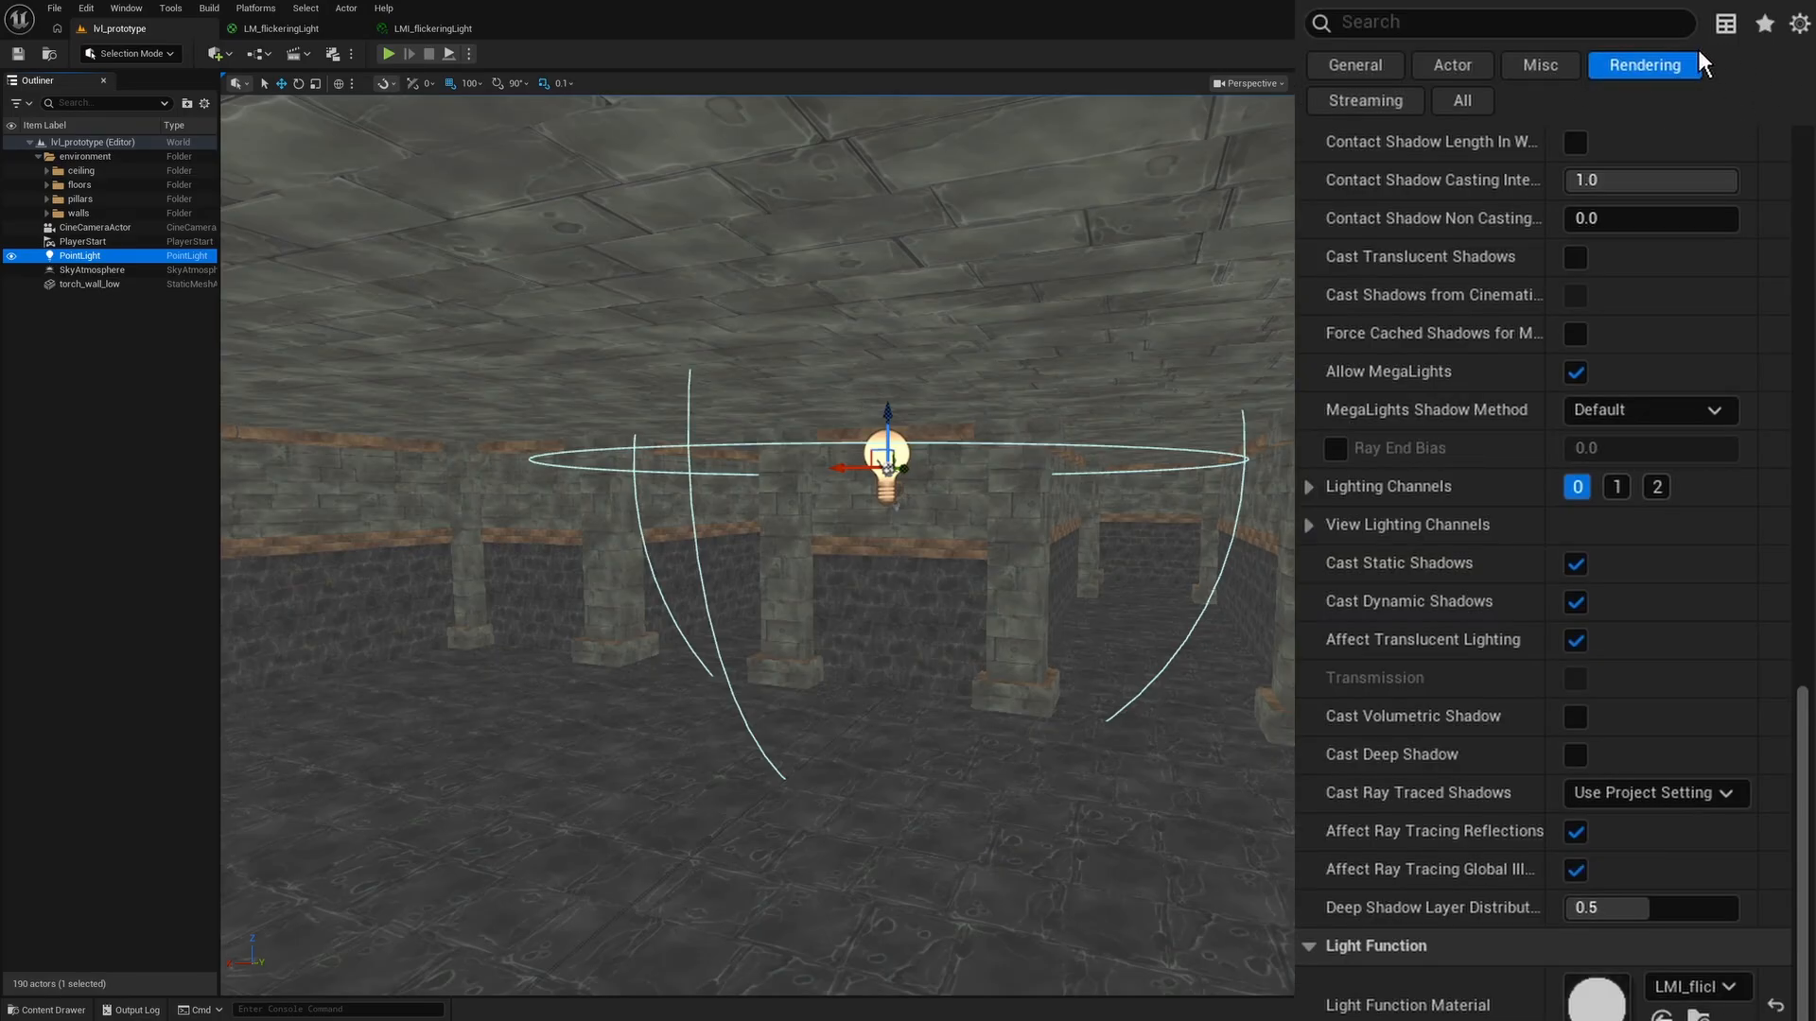
Step: Examine the point light's Light Function Material setting and the LM_flickeringLight graph from the Time node to the material output
{"action": "scroll", "coordinate": [1513, 463], "scroll_direction": "down", "scroll_amount": 5}
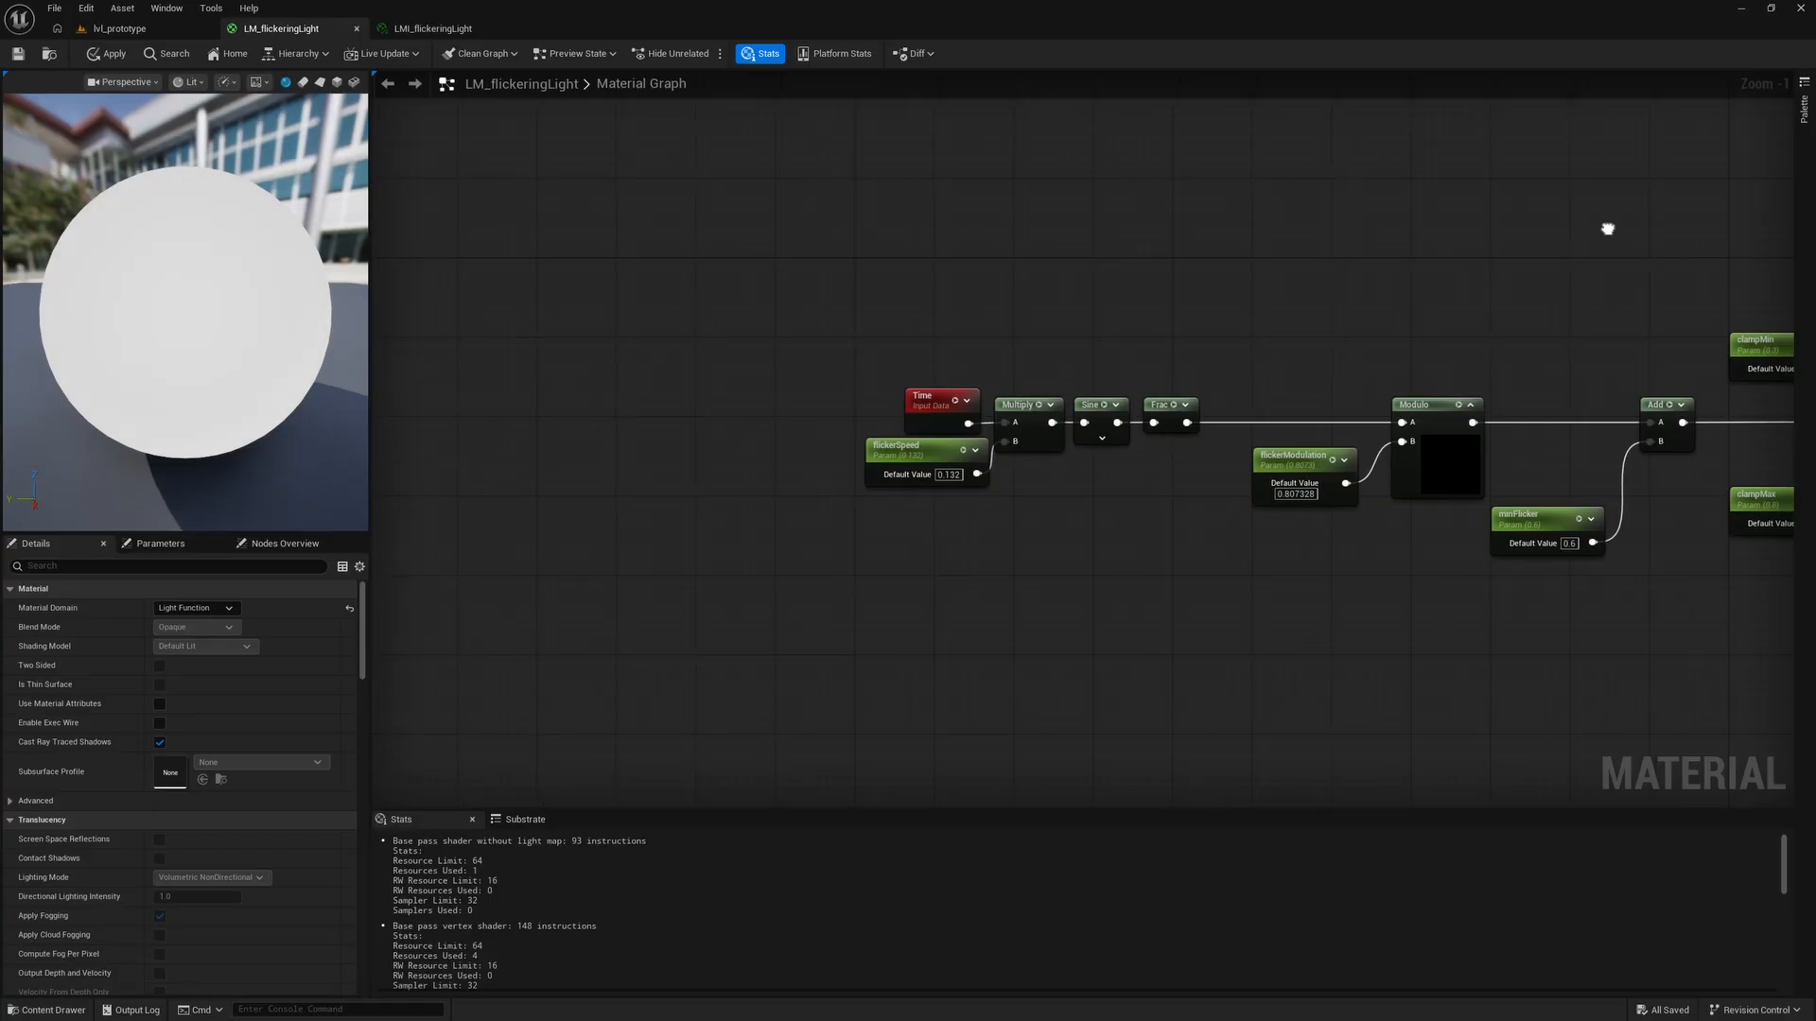
{"action": "right_click_drag", "start_coordinate": [1604, 227], "coordinate": [782, 221]}
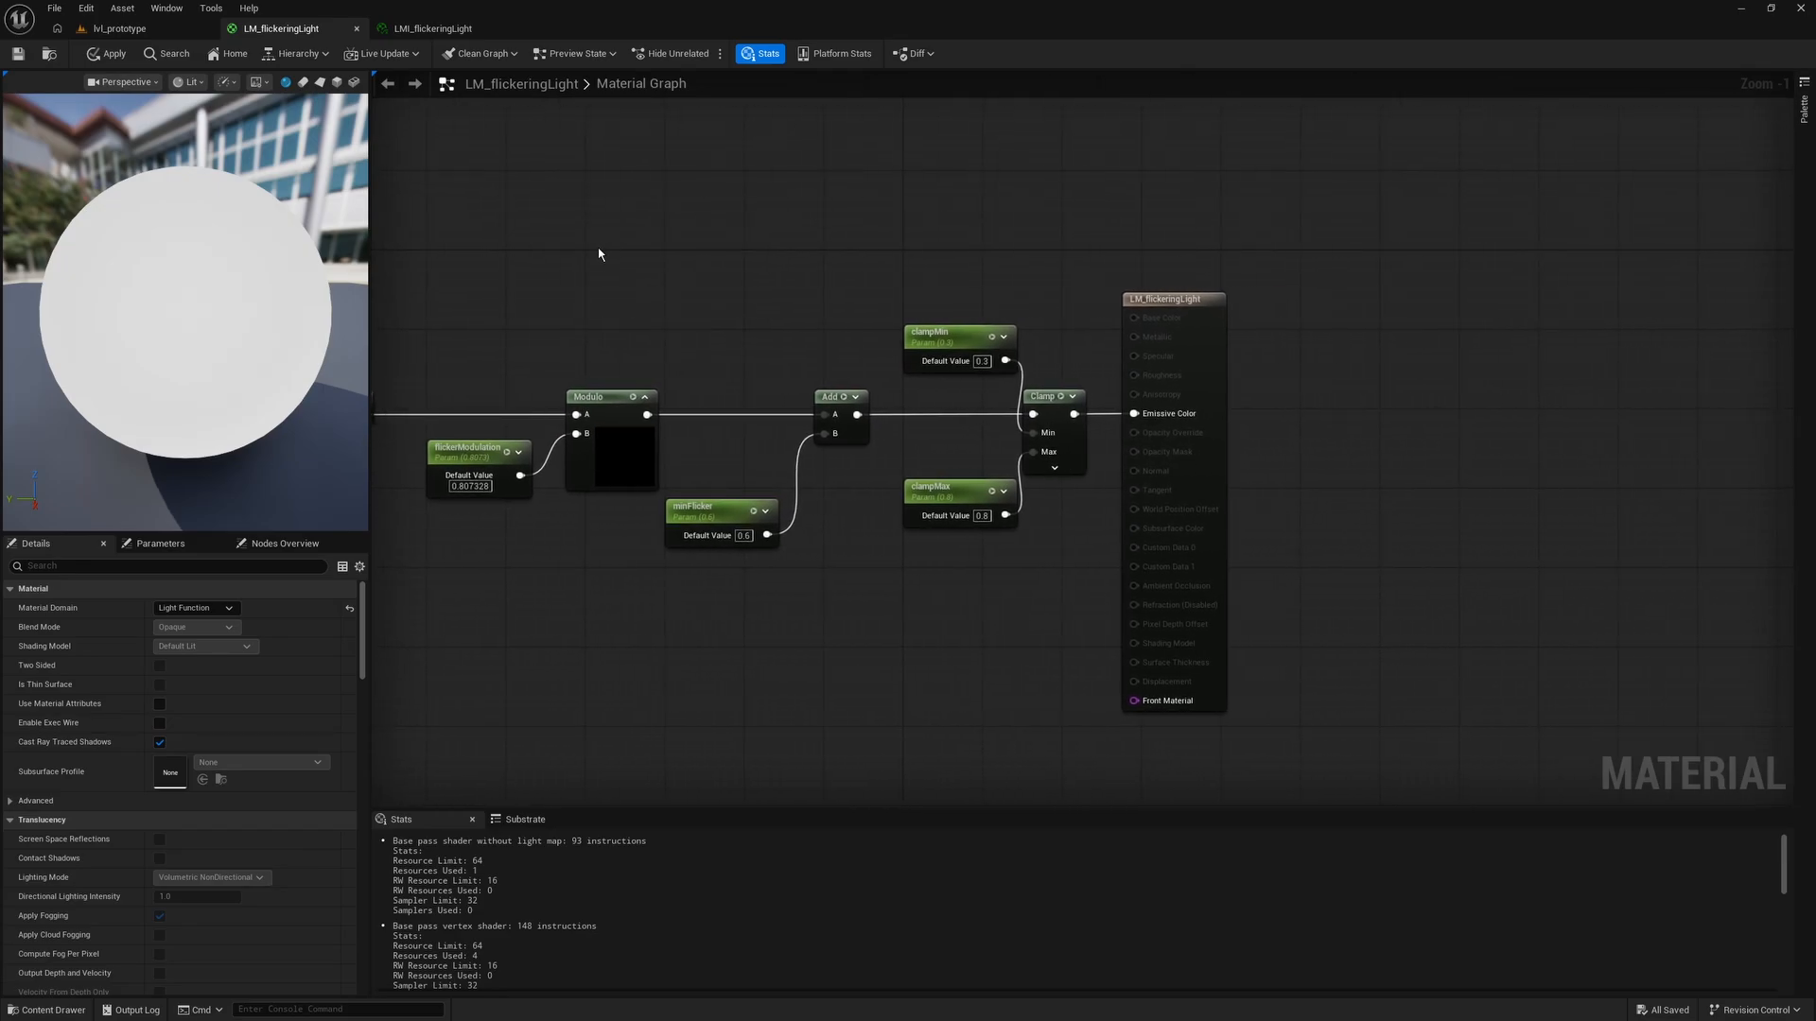
{"action": "scroll", "coordinate": [600, 259], "scroll_direction": "down", "scroll_amount": 1}
{"action": "right_click_drag", "start_coordinate": [600, 259], "coordinate": [951, 299]}
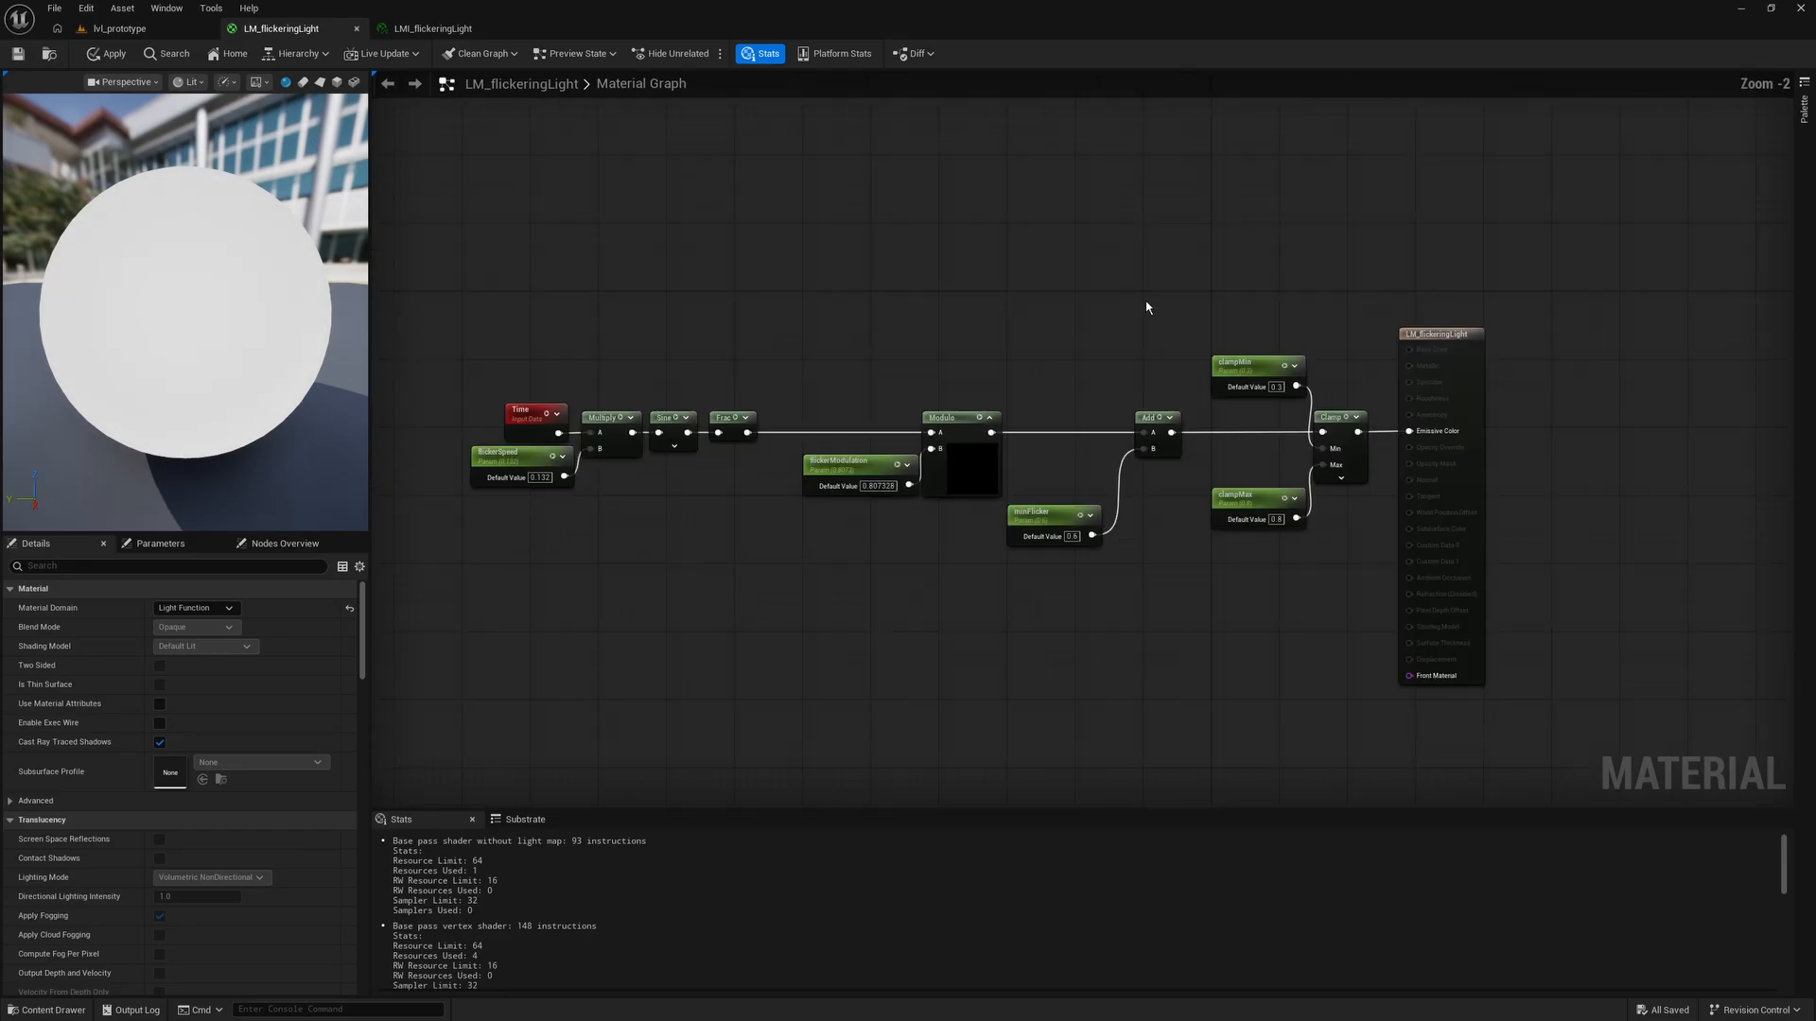
{"action": "right_click_drag", "start_coordinate": [1441, 274], "coordinate": [1347, 264]}
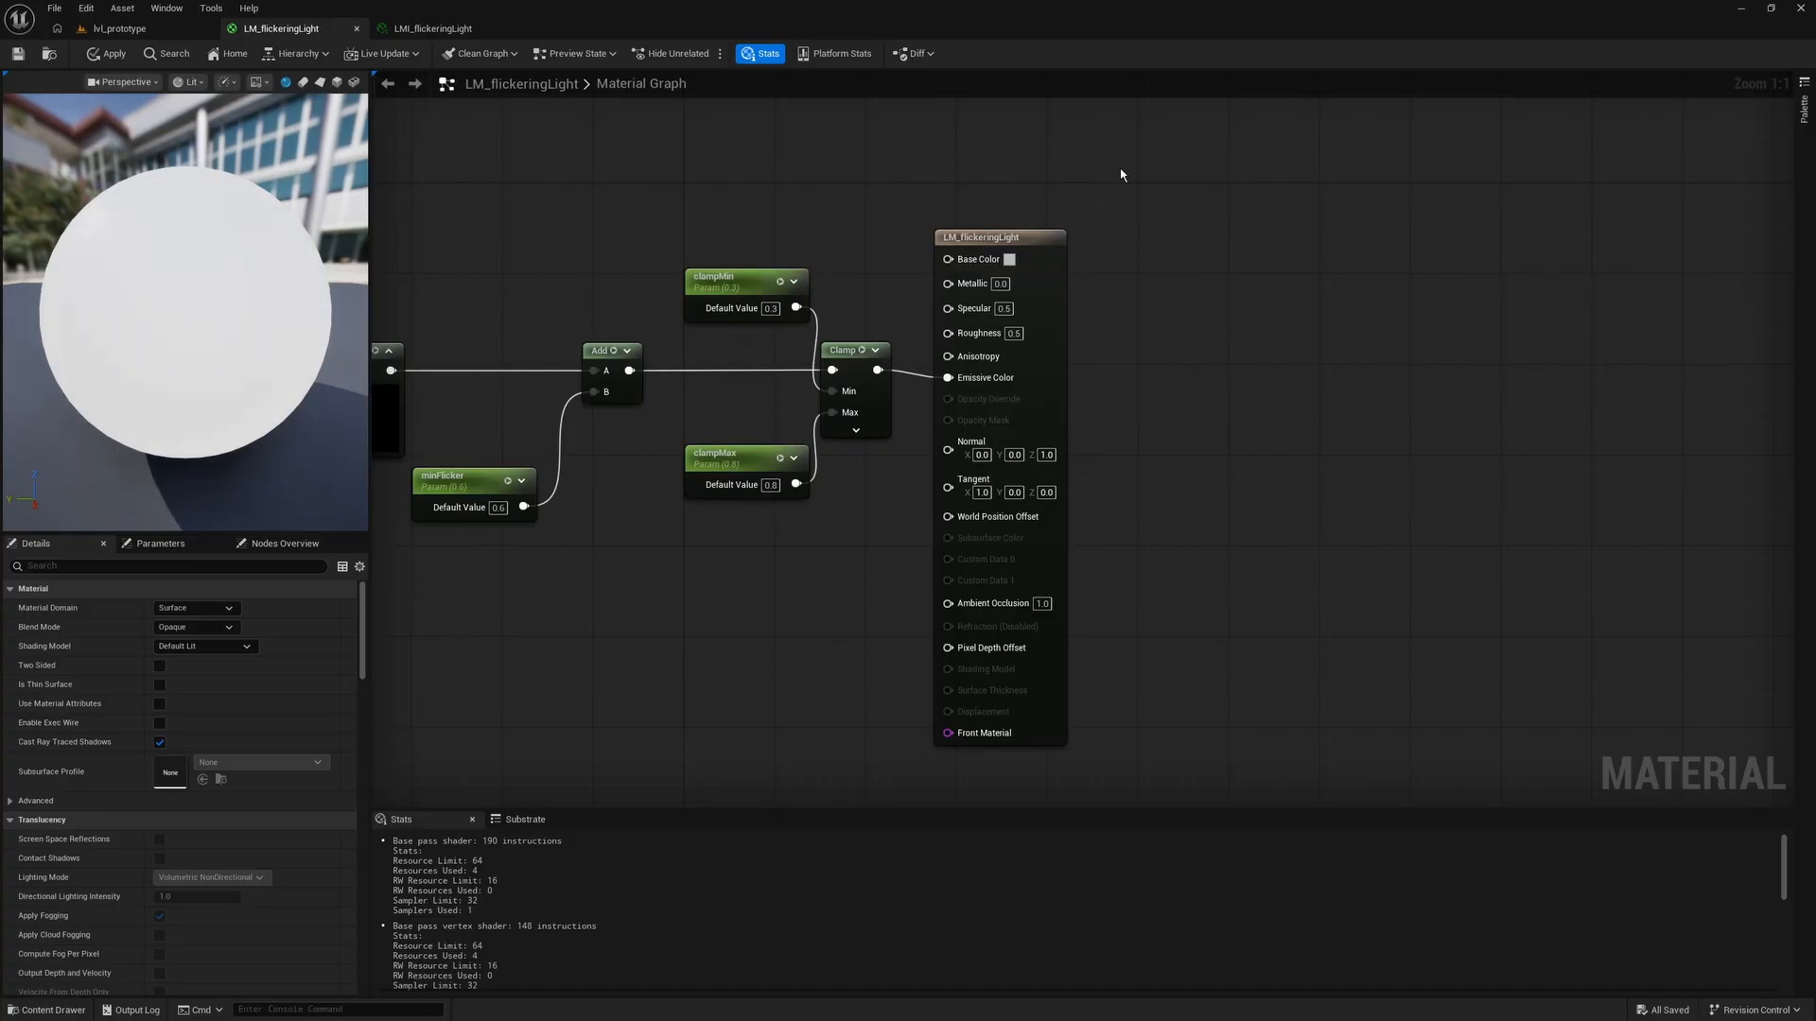
Step: Set the LM_flickeringLight Material Domain to Light Function, then break and reconnect the Clamp output to Emissive Color
{"action": "left_click", "coordinate": [1016, 235]}
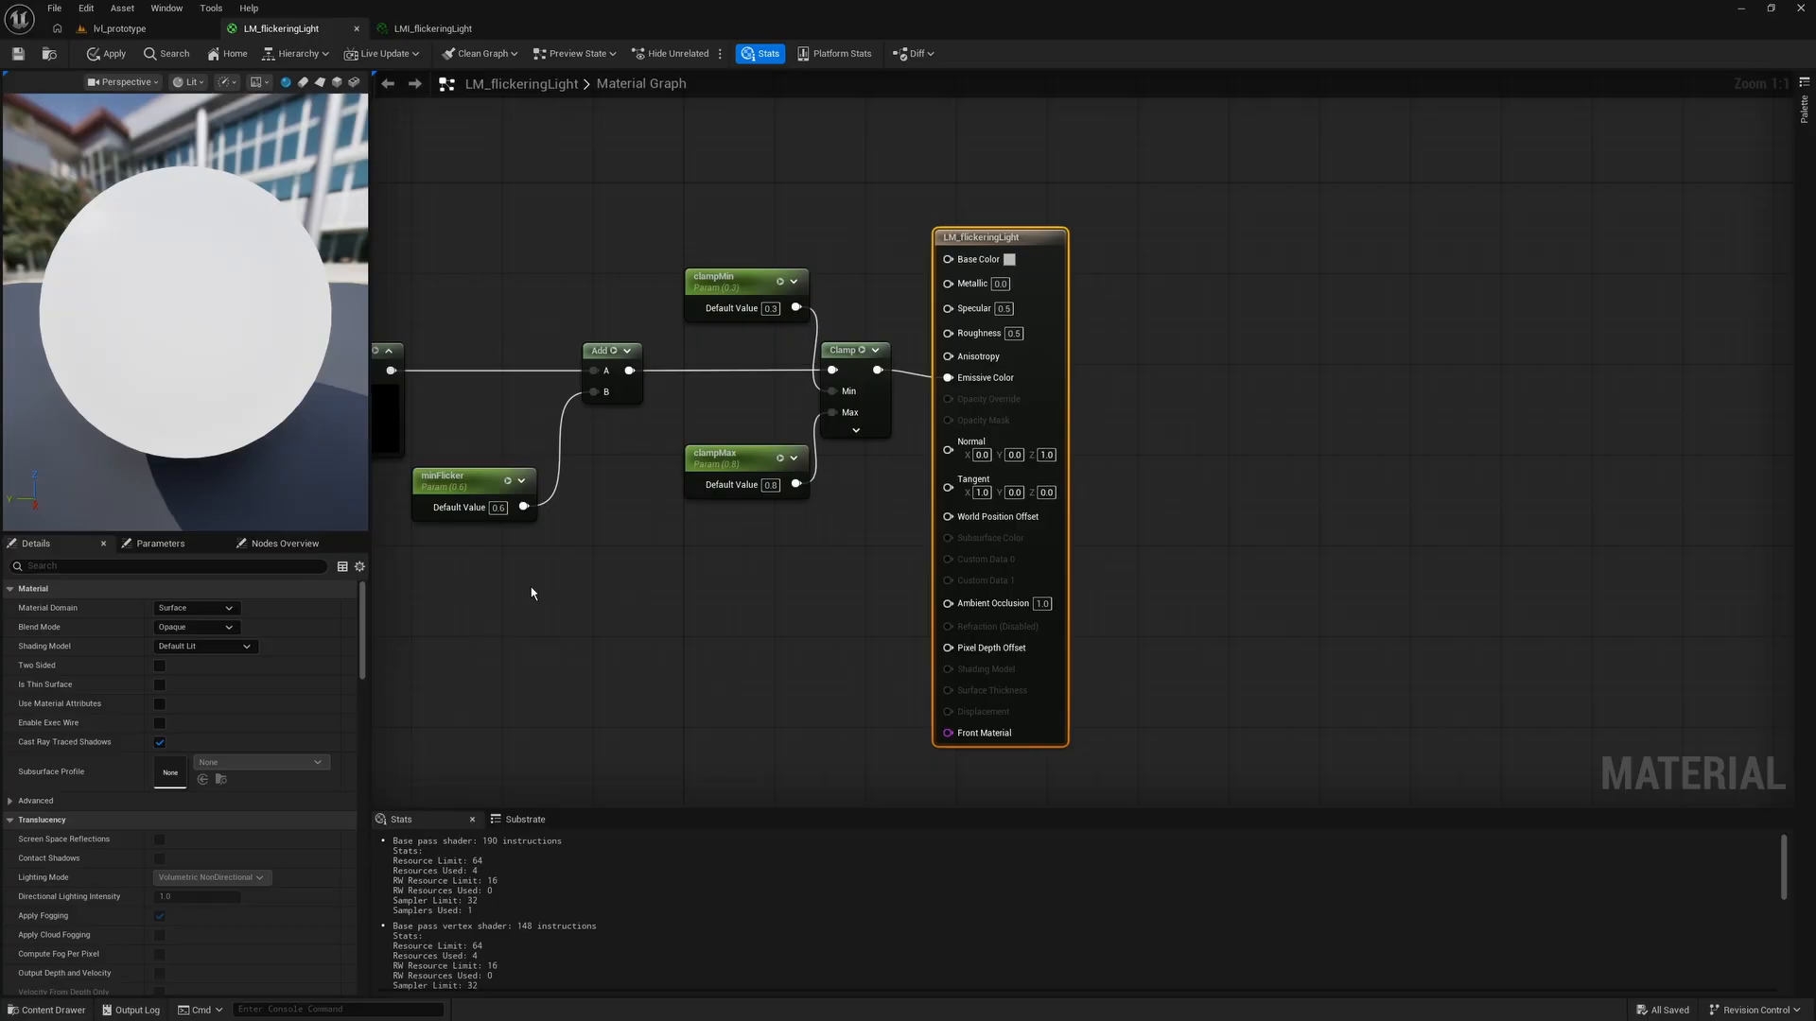
{"action": "left_click", "coordinate": [228, 608]}
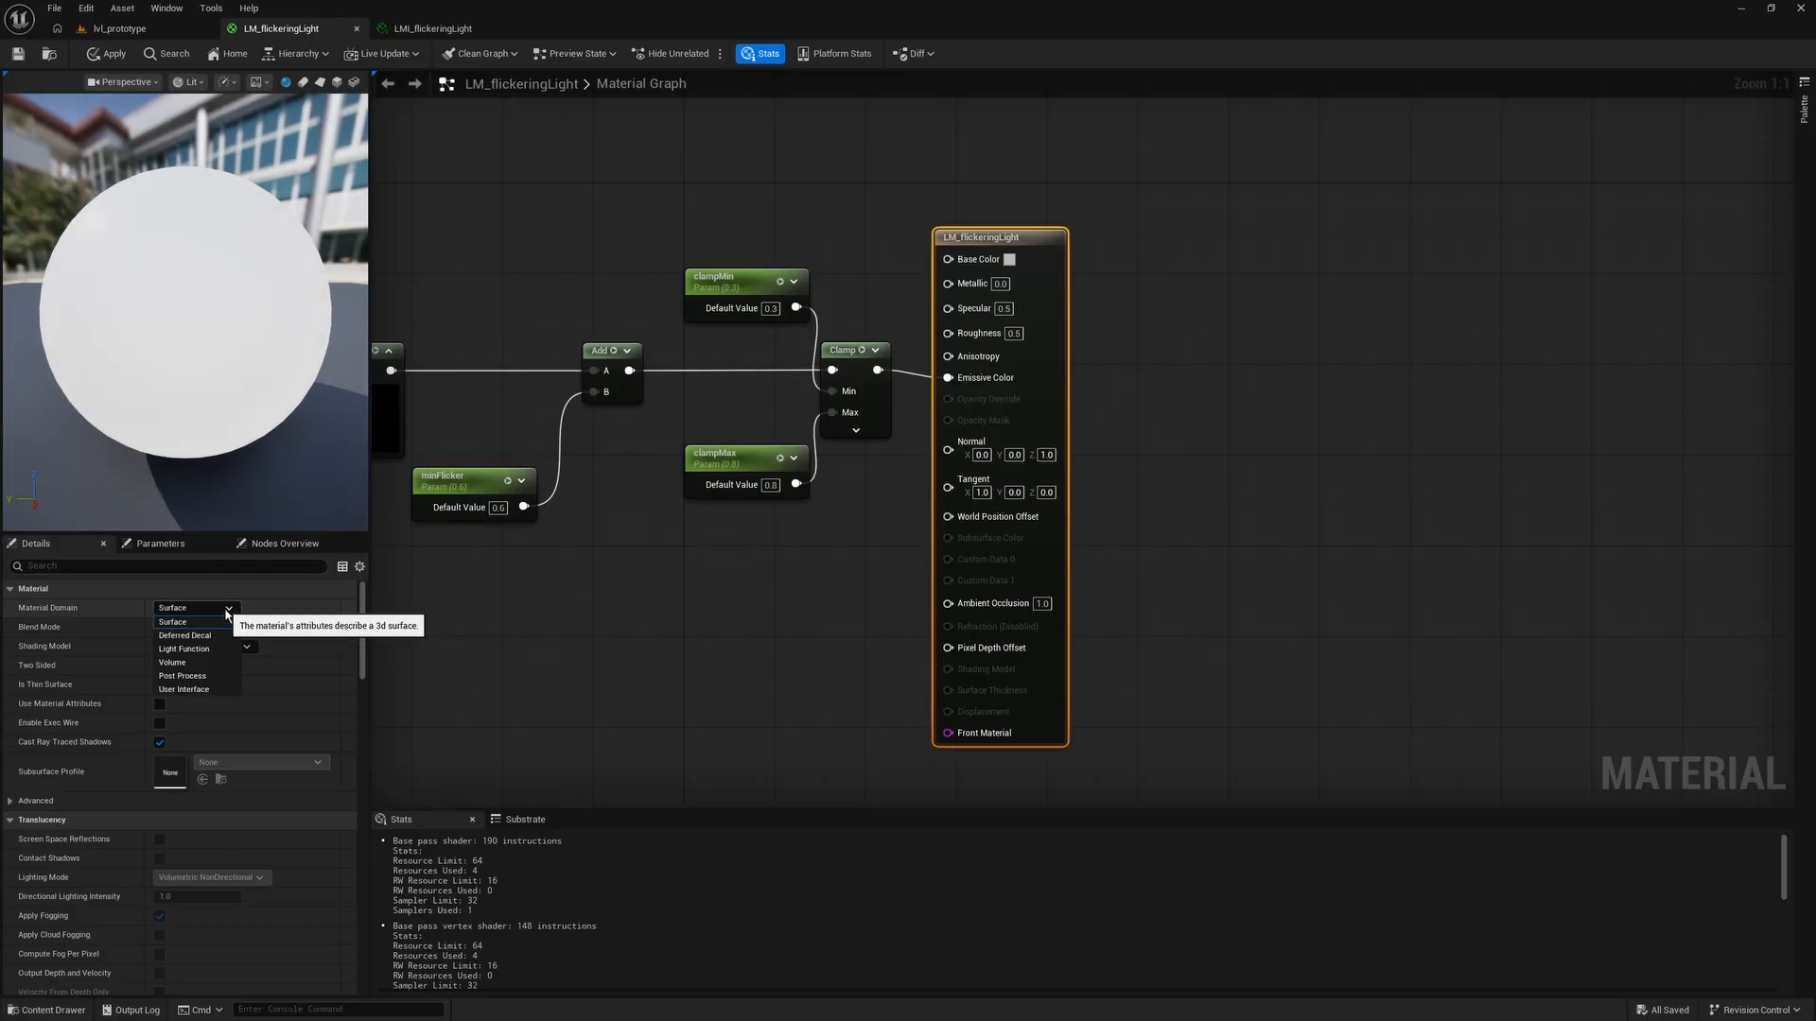
{"action": "left_click", "coordinate": [183, 648]}
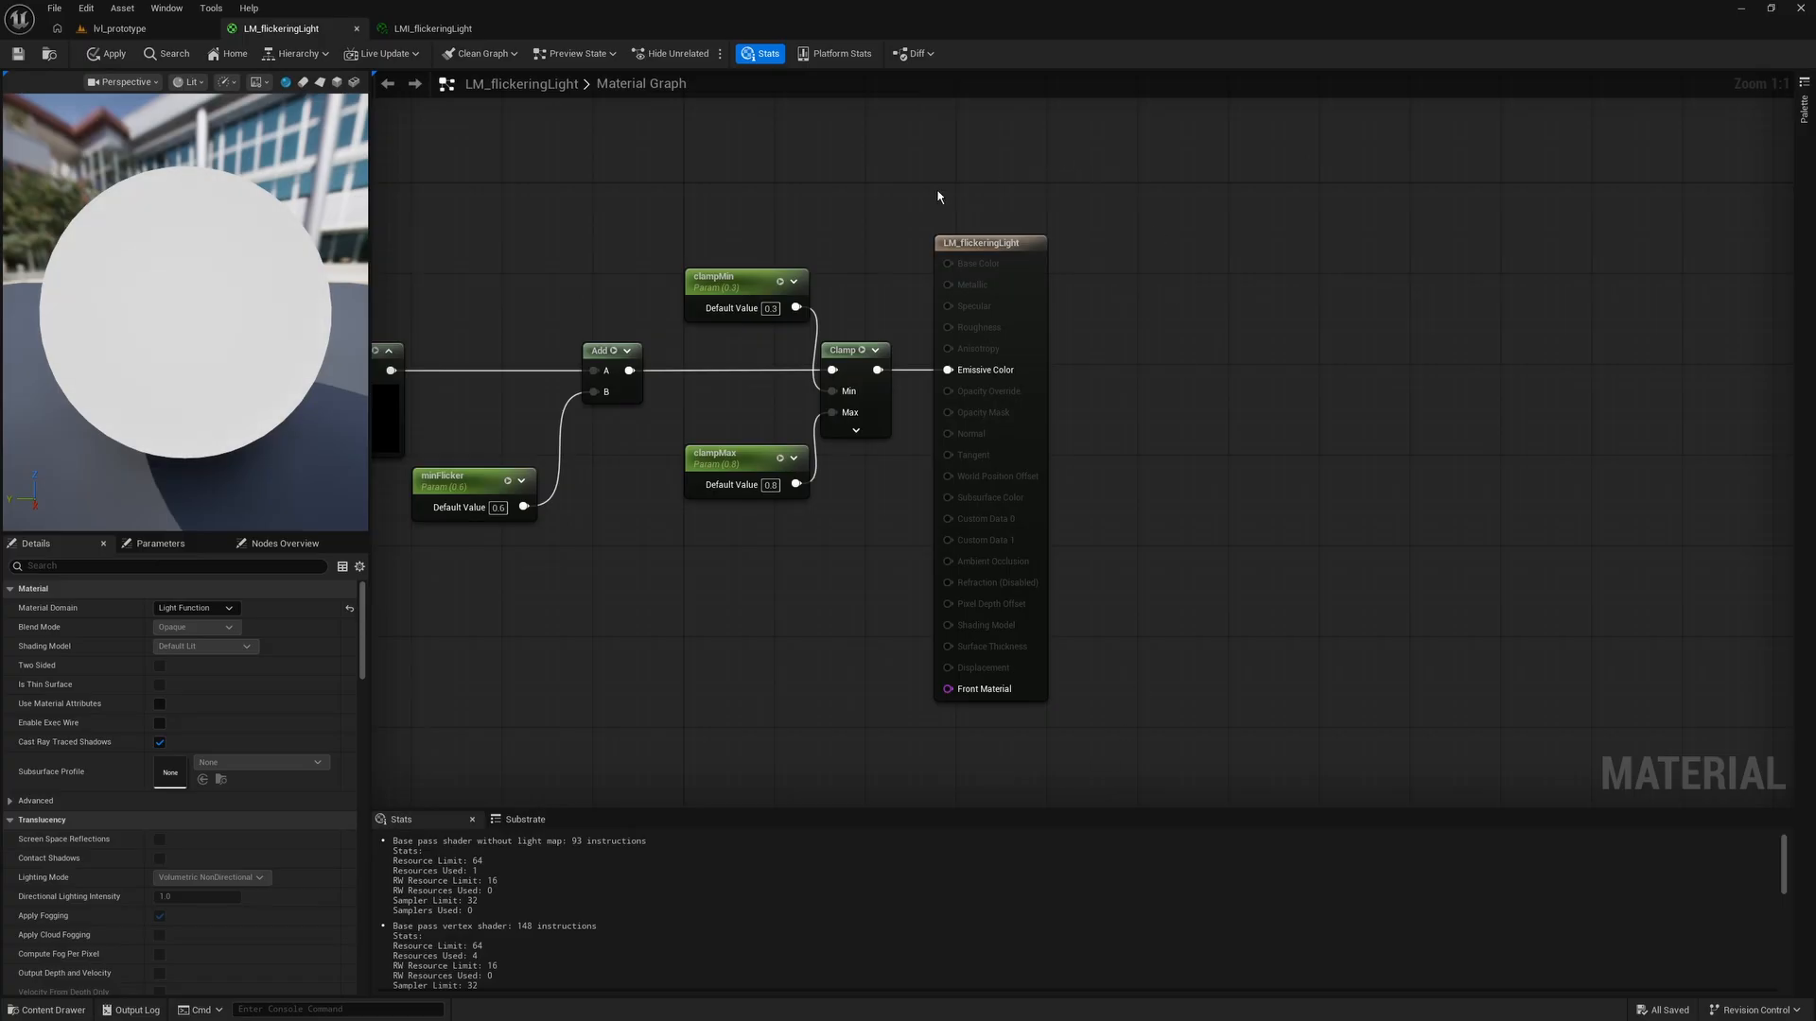
{"action": "left_click", "coordinate": [1005, 371], "text": "alt"}
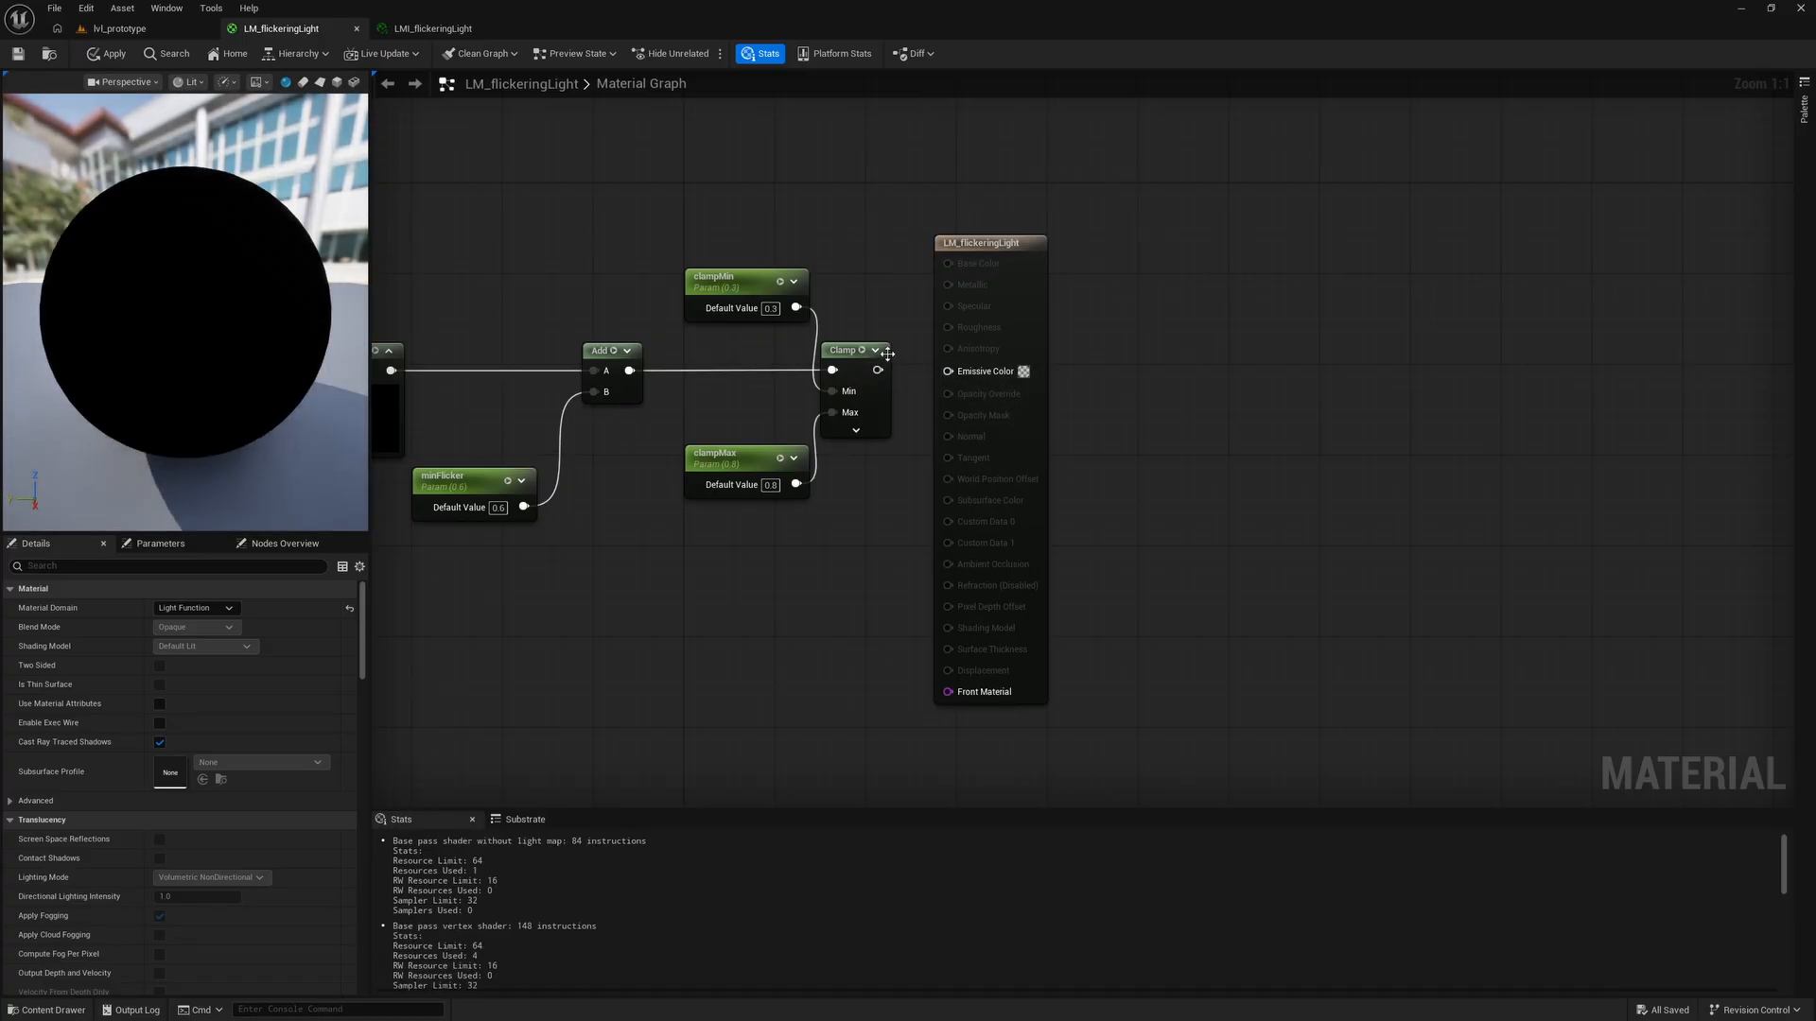
{"action": "left_click_drag", "start_coordinate": [878, 370], "coordinate": [947, 370]}
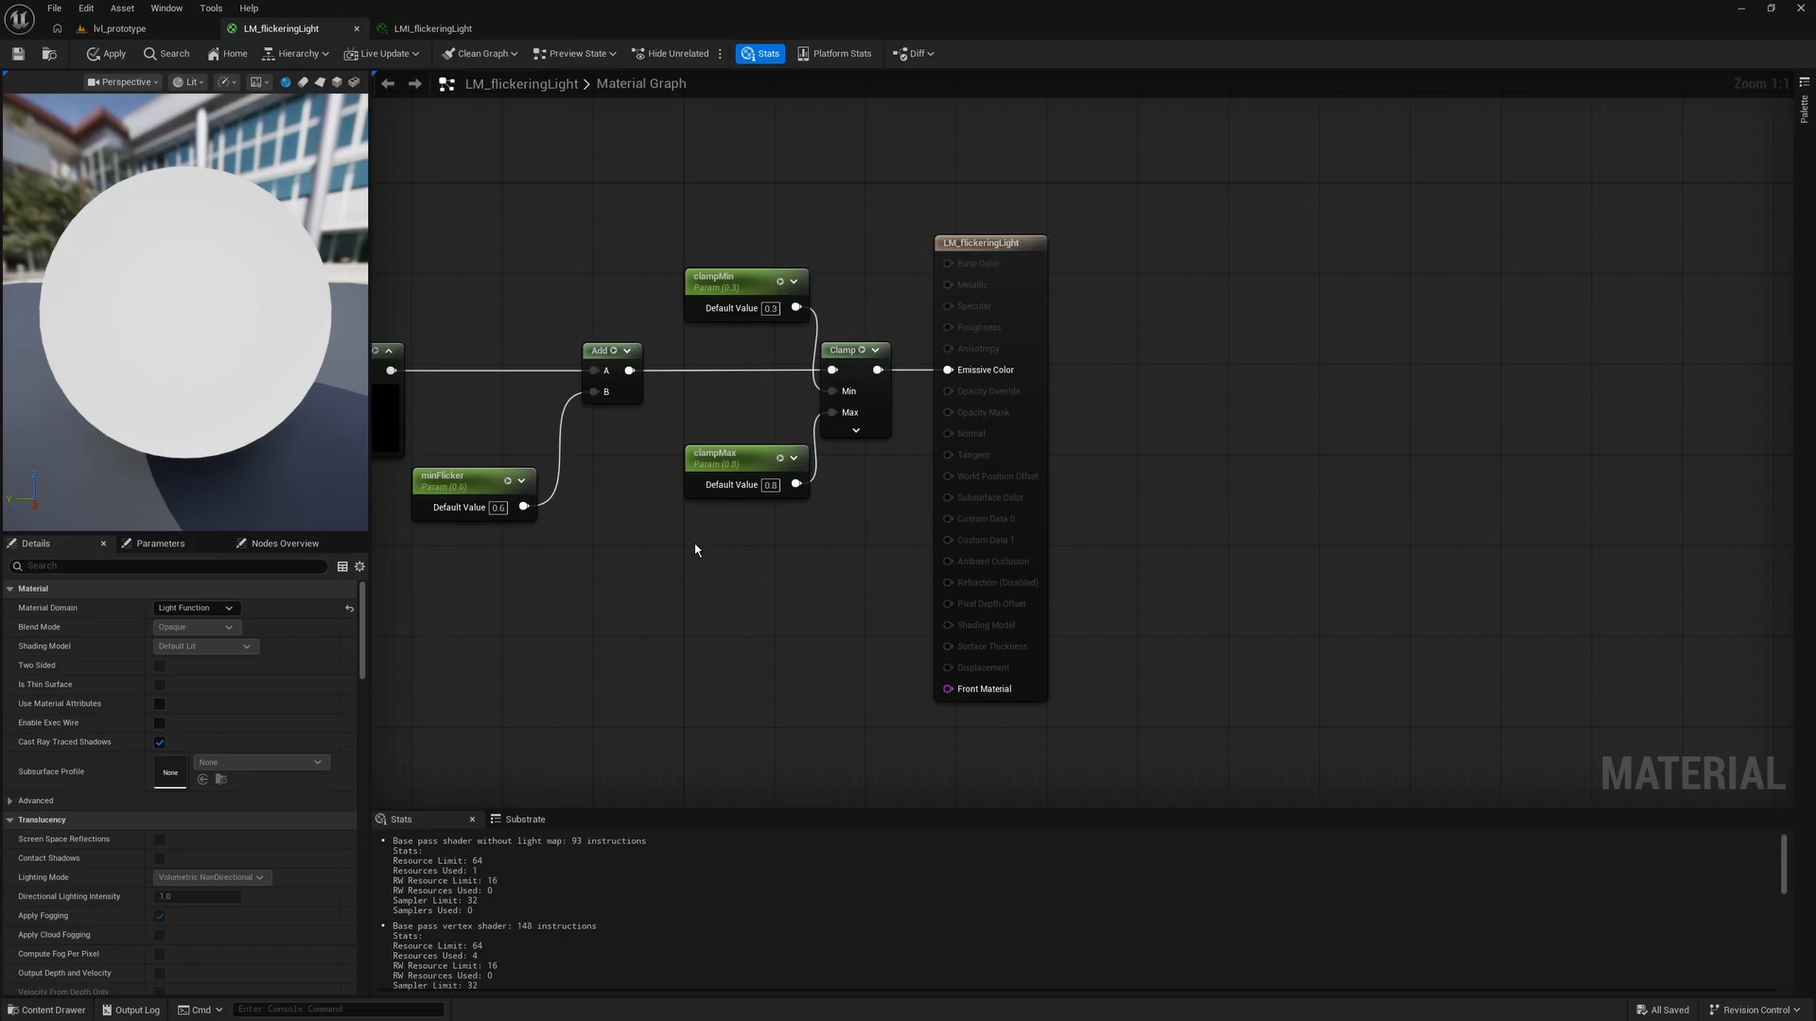
Step: Examine the Time, flickerSpeed, Multiply, Sine and Frac nodes at the start of the material graph
{"action": "key", "text": "Home"}
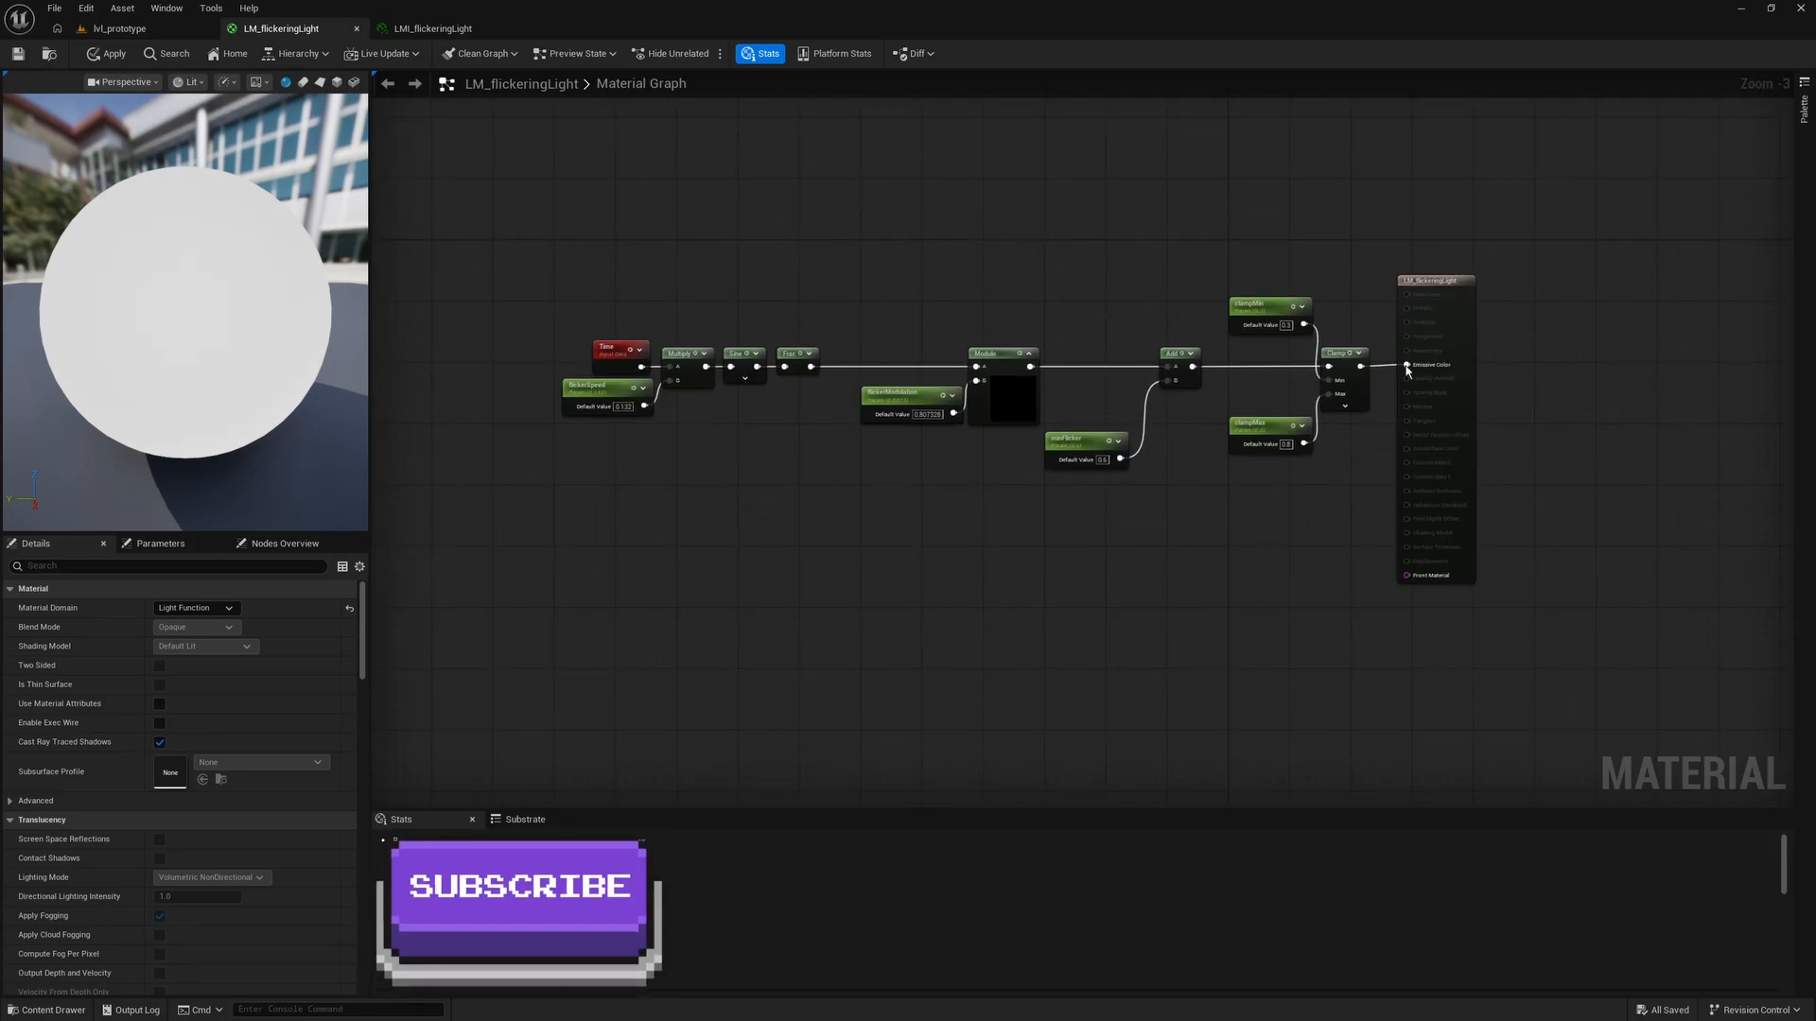
{"action": "scroll", "coordinate": [1147, 517], "scroll_direction": "up", "scroll_amount": 3}
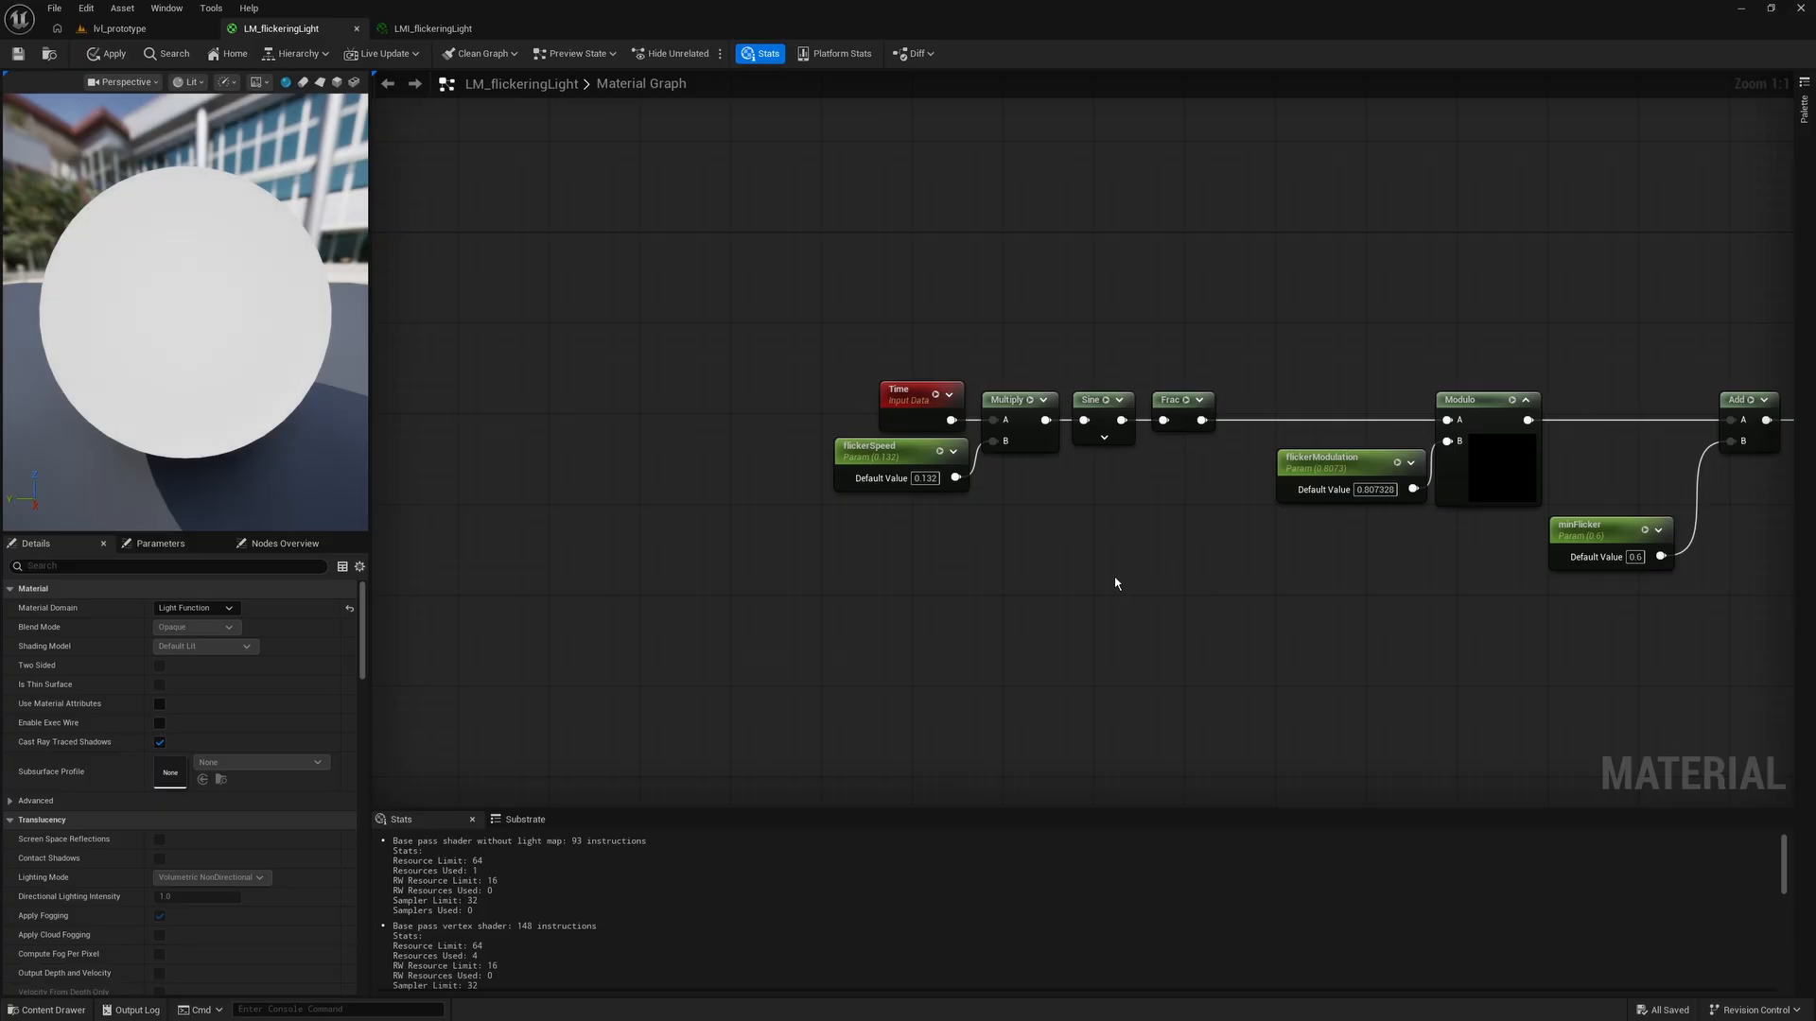
{"action": "left_click_drag", "start_coordinate": [807, 340], "coordinate": [1155, 485]}
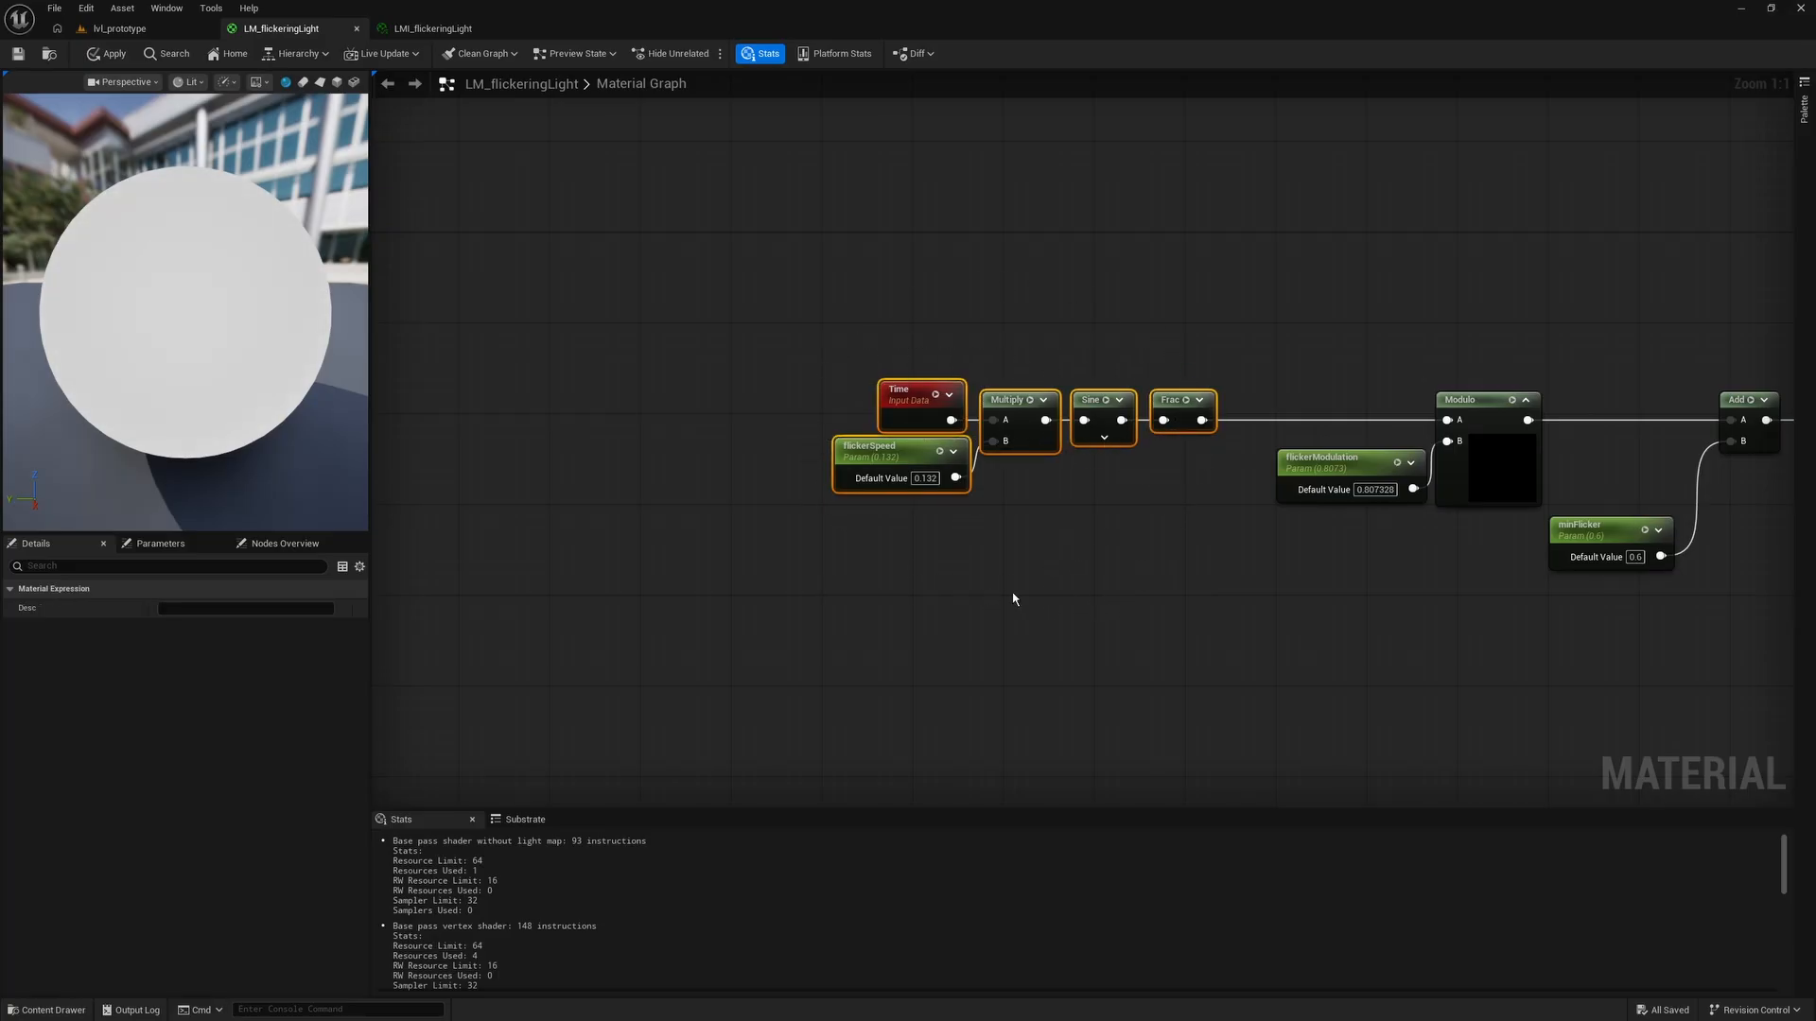
{"action": "left_click", "coordinate": [1133, 278]}
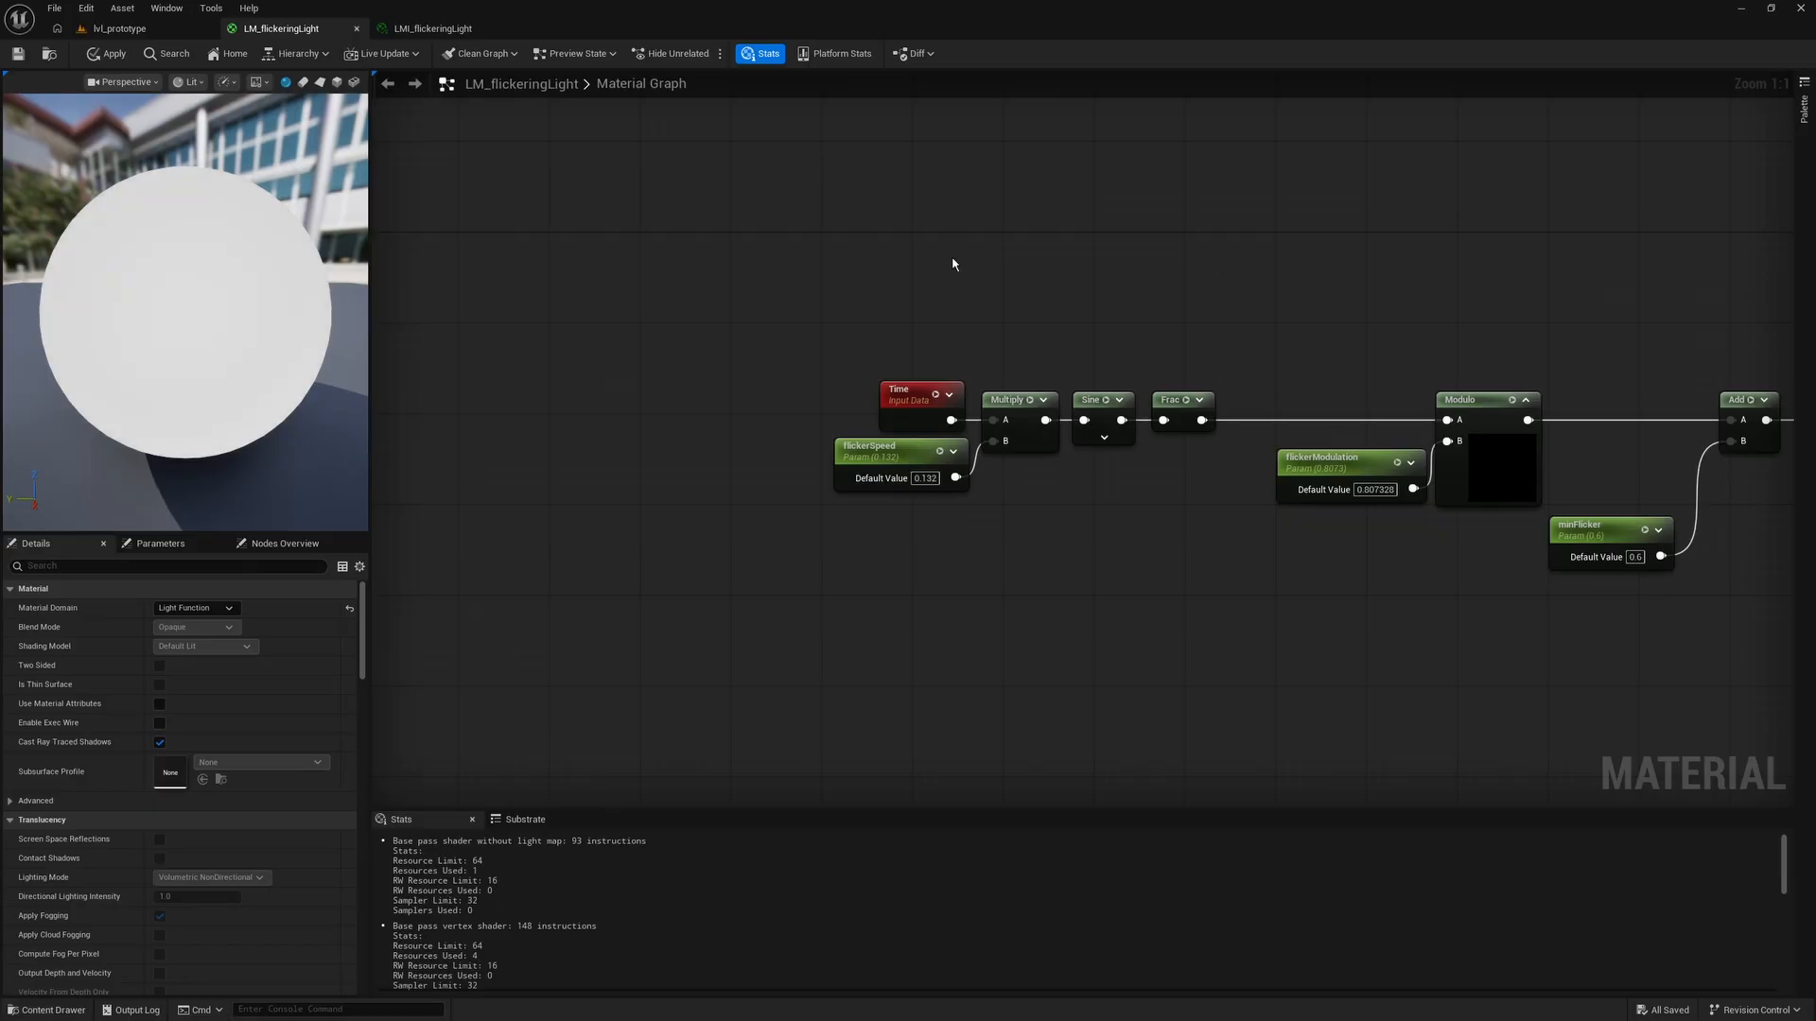
{"action": "right_click_drag", "start_coordinate": [1221, 338], "coordinate": [1201, 338]}
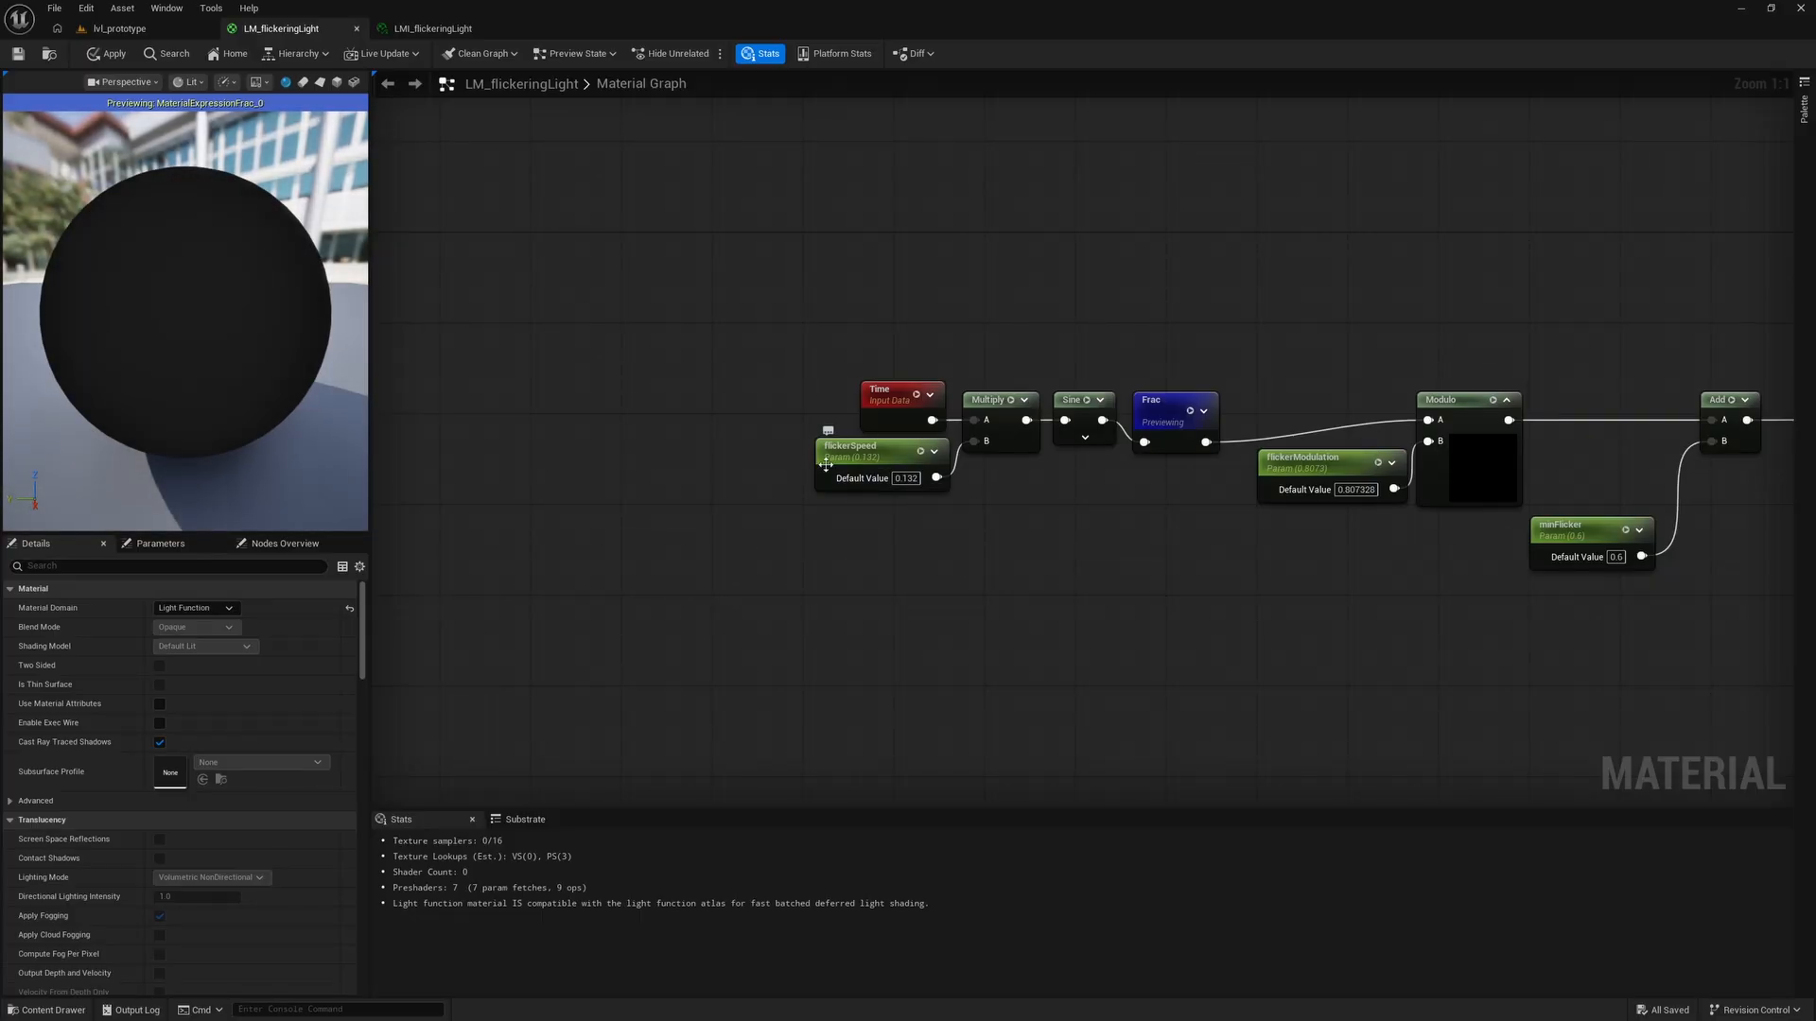
Step: Set the flickerSpeed parameter's default value to 1 while previewing the Frac node
{"action": "left_click", "coordinate": [907, 478]}
{"action": "type", "text": "1"}
{"action": "key", "text": "Return"}
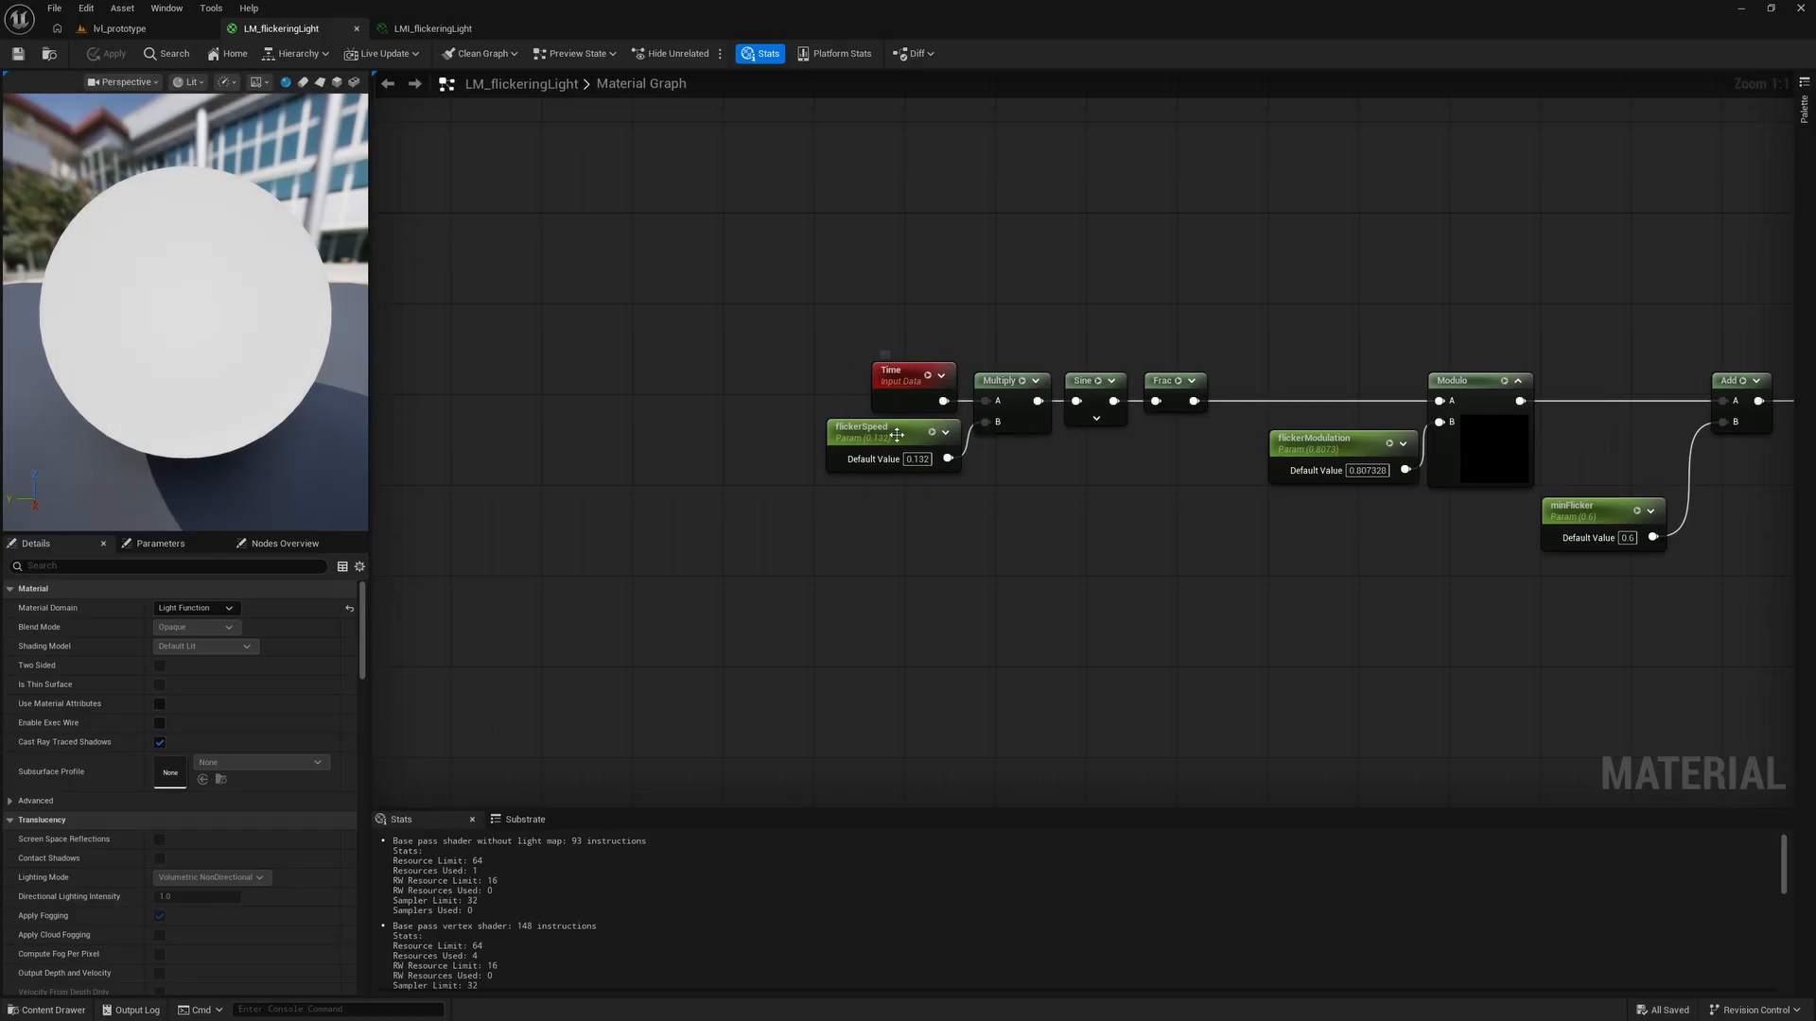
Step: Examine the Modulo, Add and Clamp section of the graph and the properties of the flickerModulation parameter
{"action": "right_click_drag", "start_coordinate": [1144, 452], "coordinate": [968, 466]}
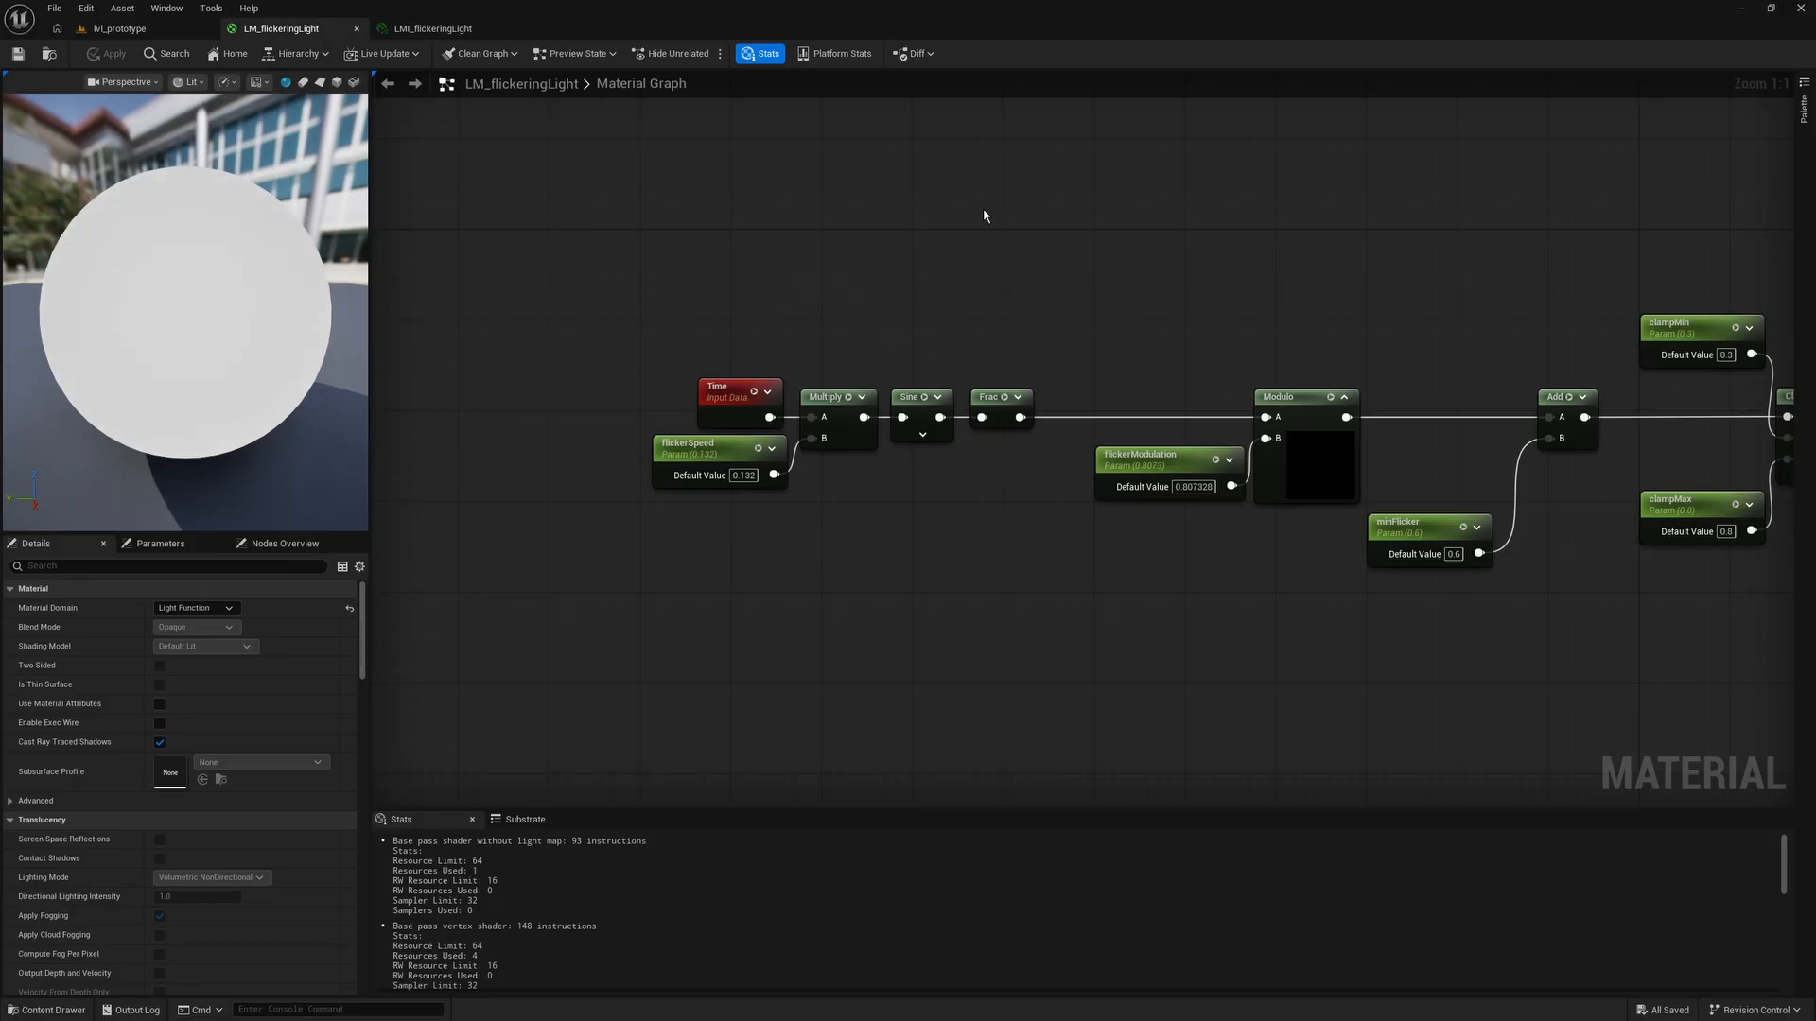
{"action": "right_click_drag", "start_coordinate": [1486, 298], "coordinate": [855, 293]}
{"action": "left_click_drag", "start_coordinate": [857, 326], "coordinate": [1017, 543]}
{"action": "left_click", "coordinate": [627, 356]}
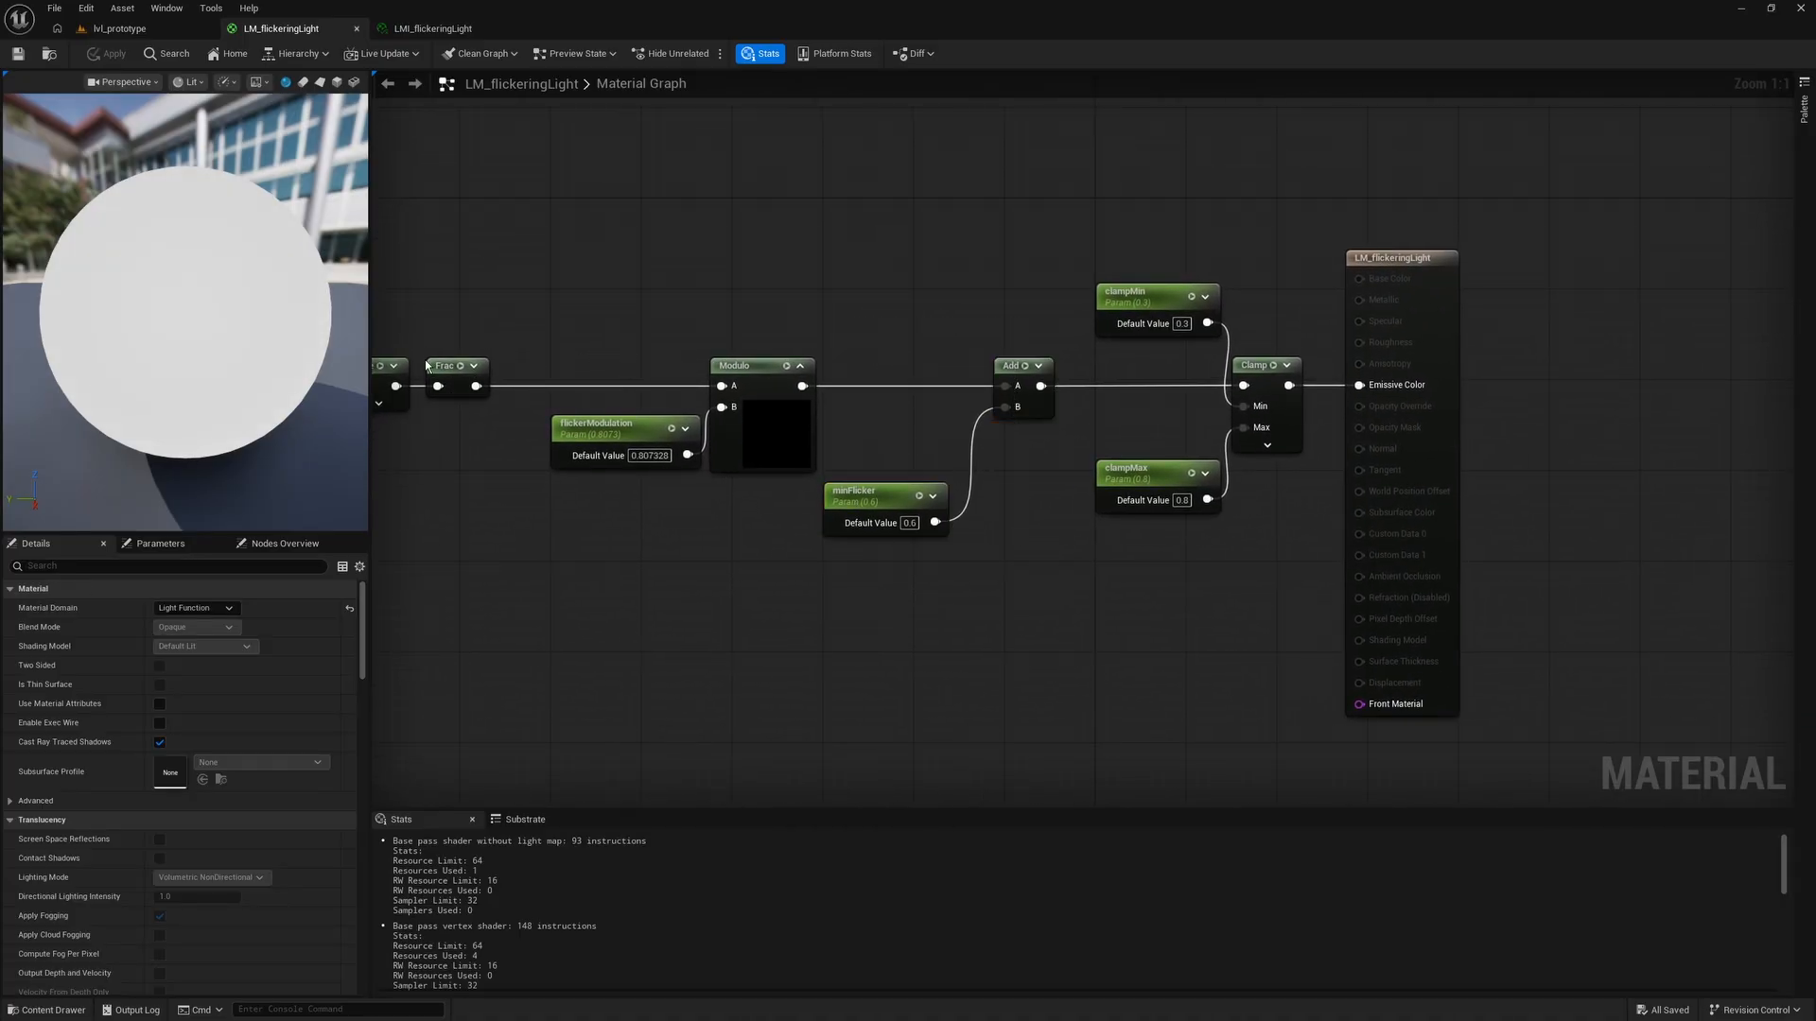
{"action": "left_click_drag", "start_coordinate": [851, 333], "coordinate": [1041, 562]}
{"action": "left_click", "coordinate": [1039, 568]}
{"action": "key", "text": "Home"}
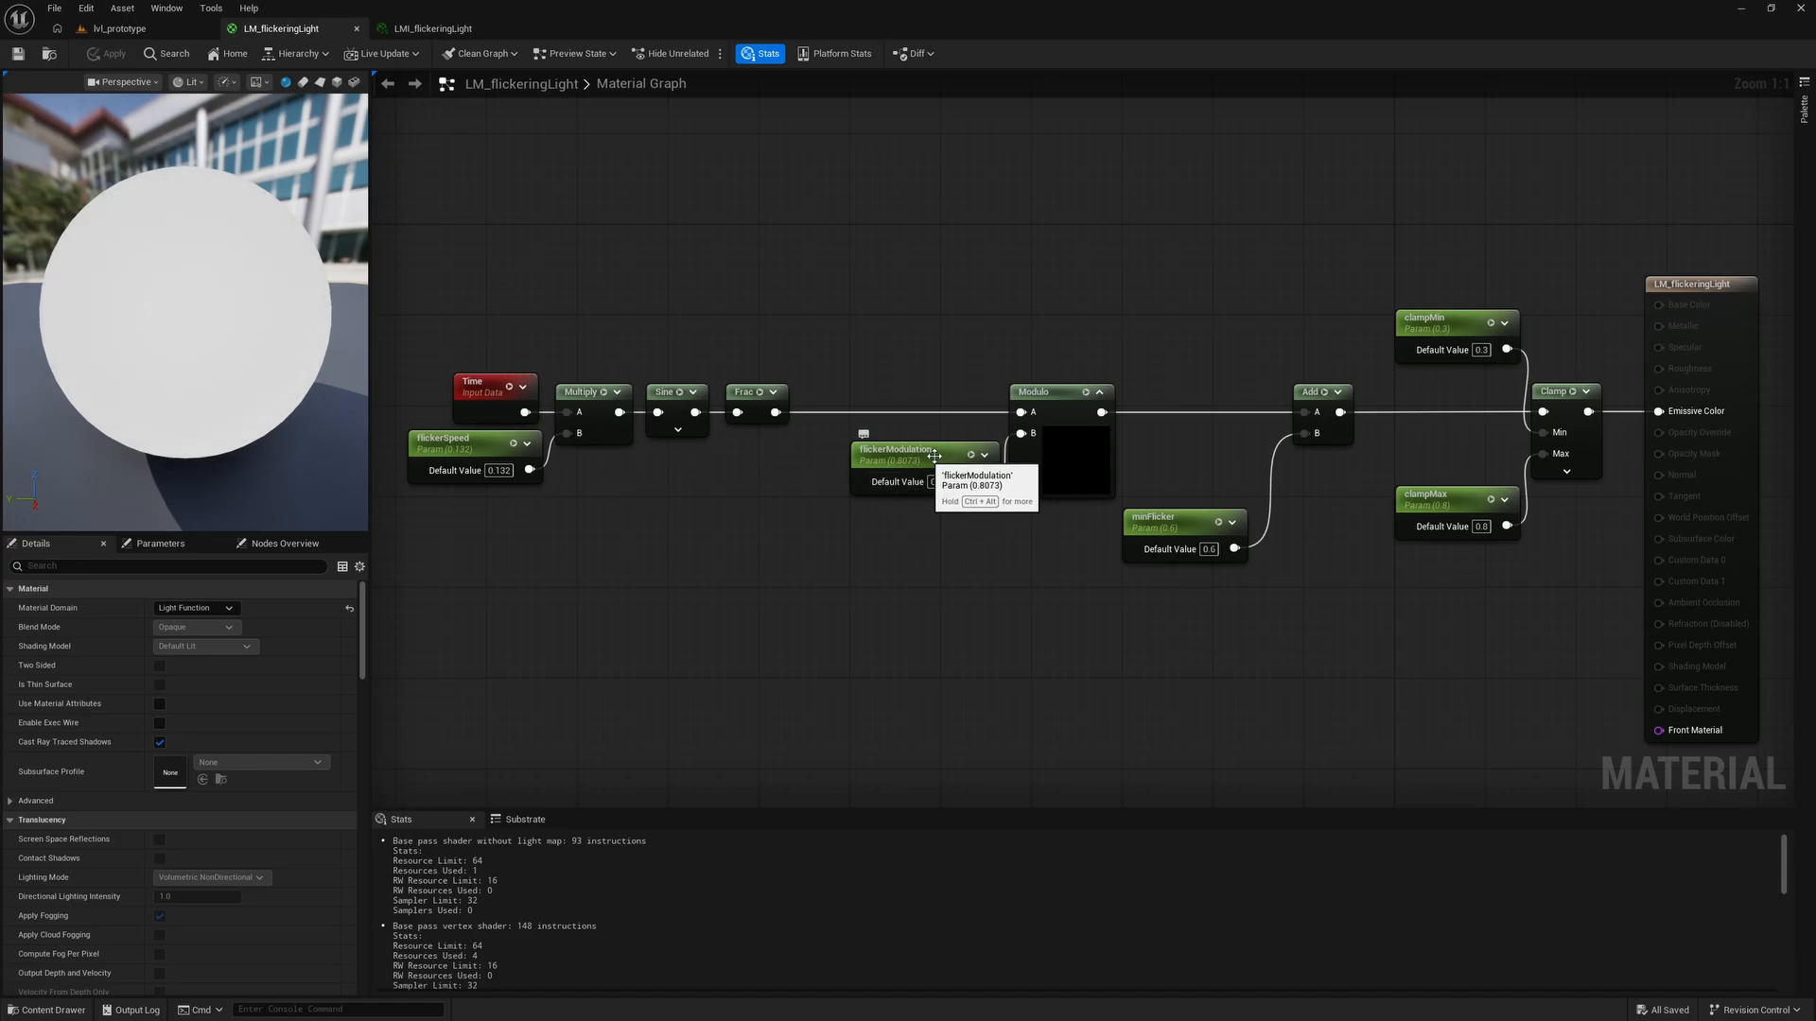
{"action": "left_click", "coordinate": [895, 481]}
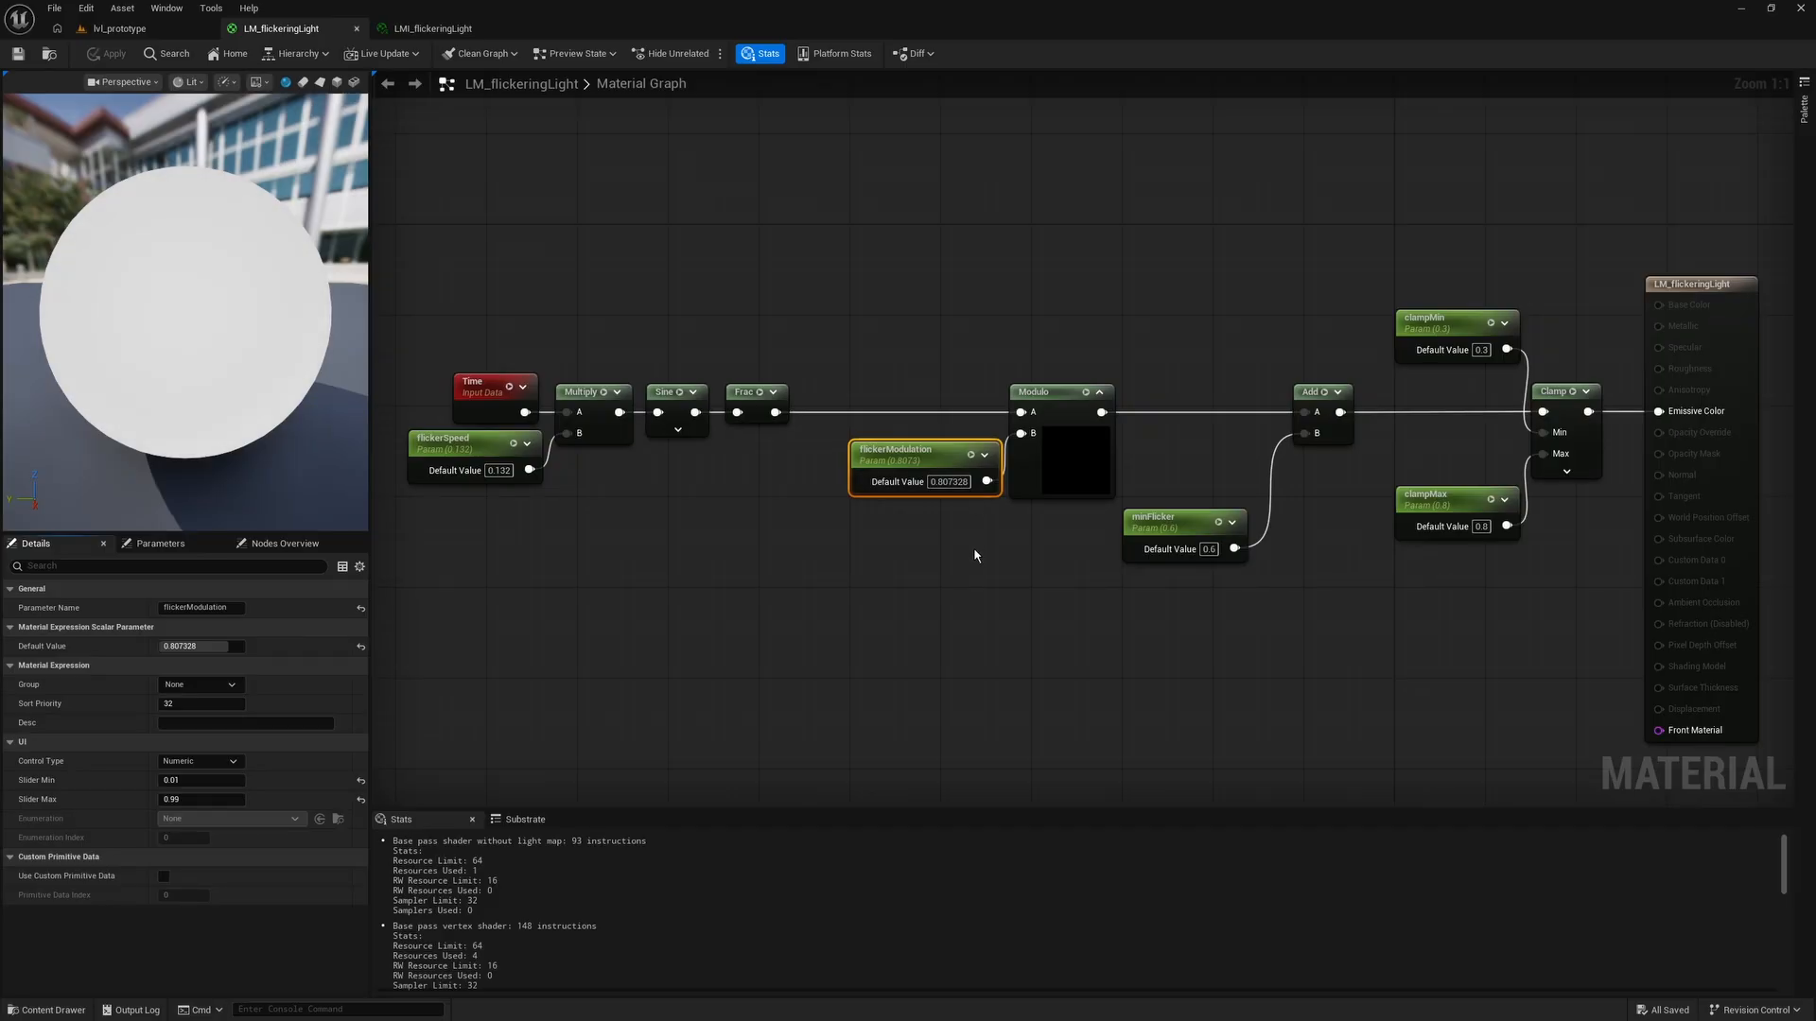
{"action": "left_click", "coordinate": [943, 576]}
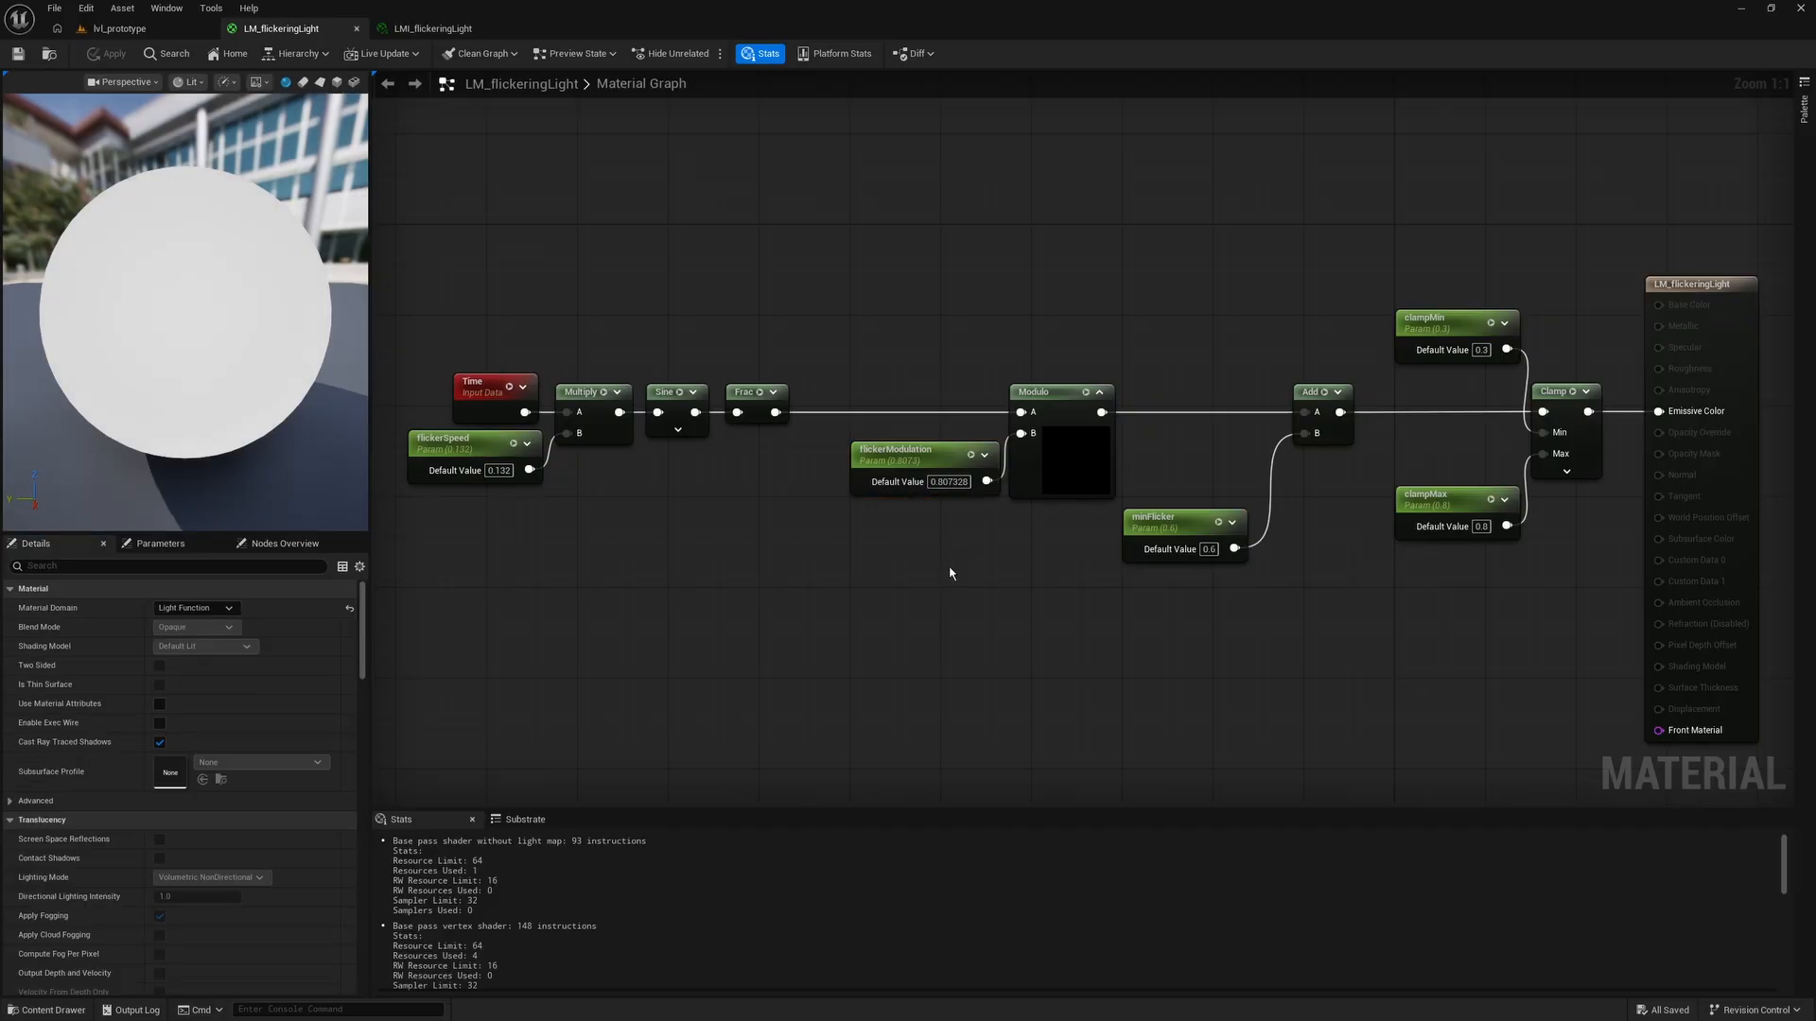
Step: Examine the Add node with its minFlicker input, and preview the Modulo node's output before stopping the preview
{"action": "right_click_drag", "start_coordinate": [957, 571], "coordinate": [1003, 582]}
{"action": "left_click", "coordinate": [1131, 404]}
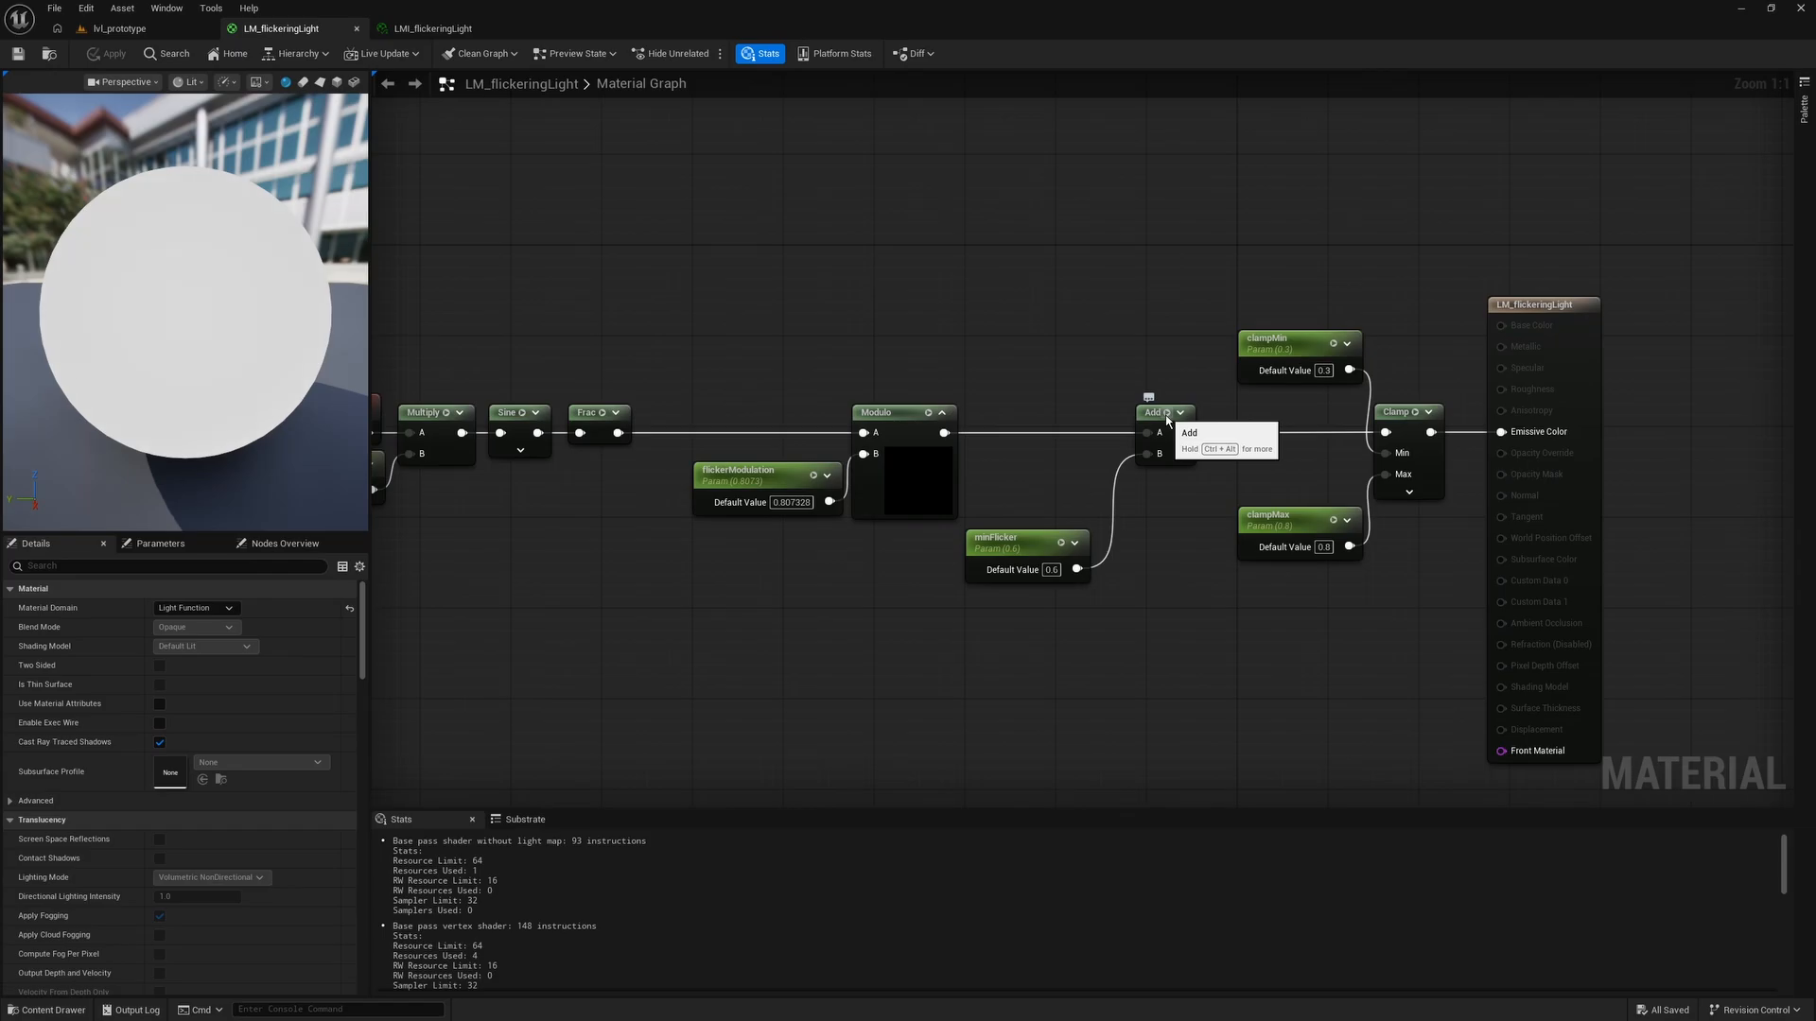
{"action": "left_click_drag", "start_coordinate": [1176, 322], "coordinate": [1049, 570]}
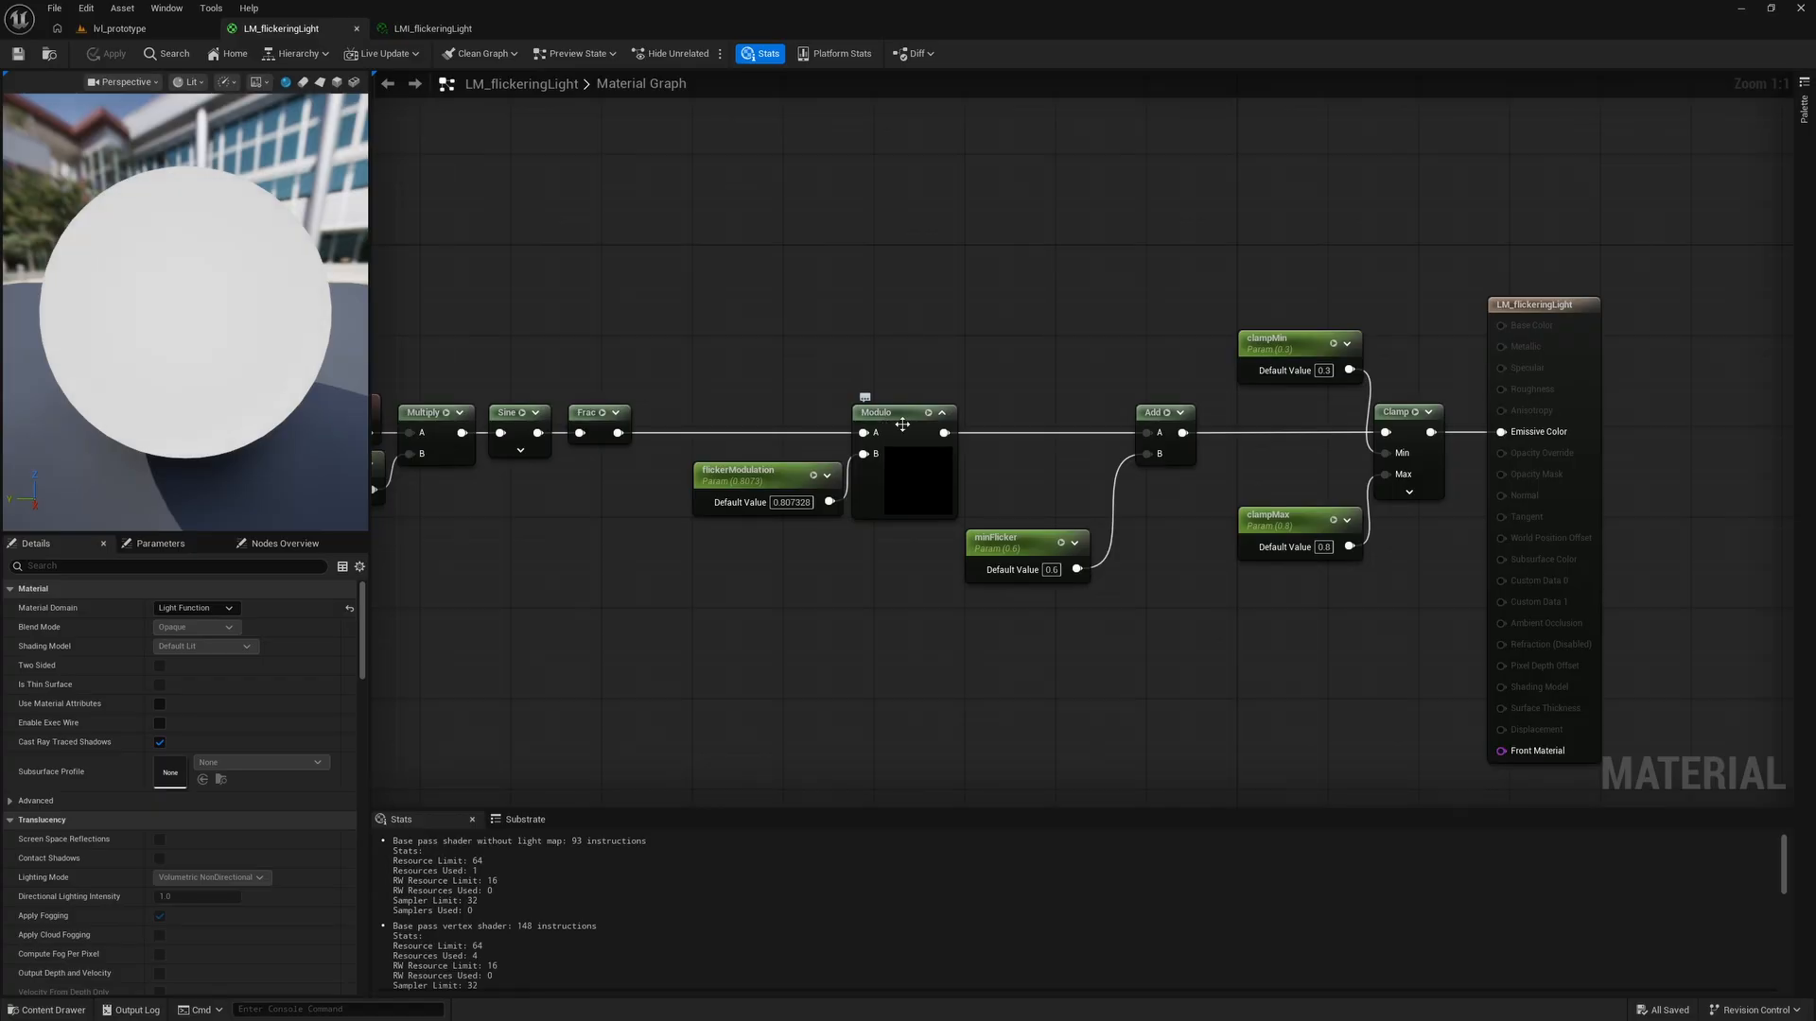
{"action": "key", "text": "space"}
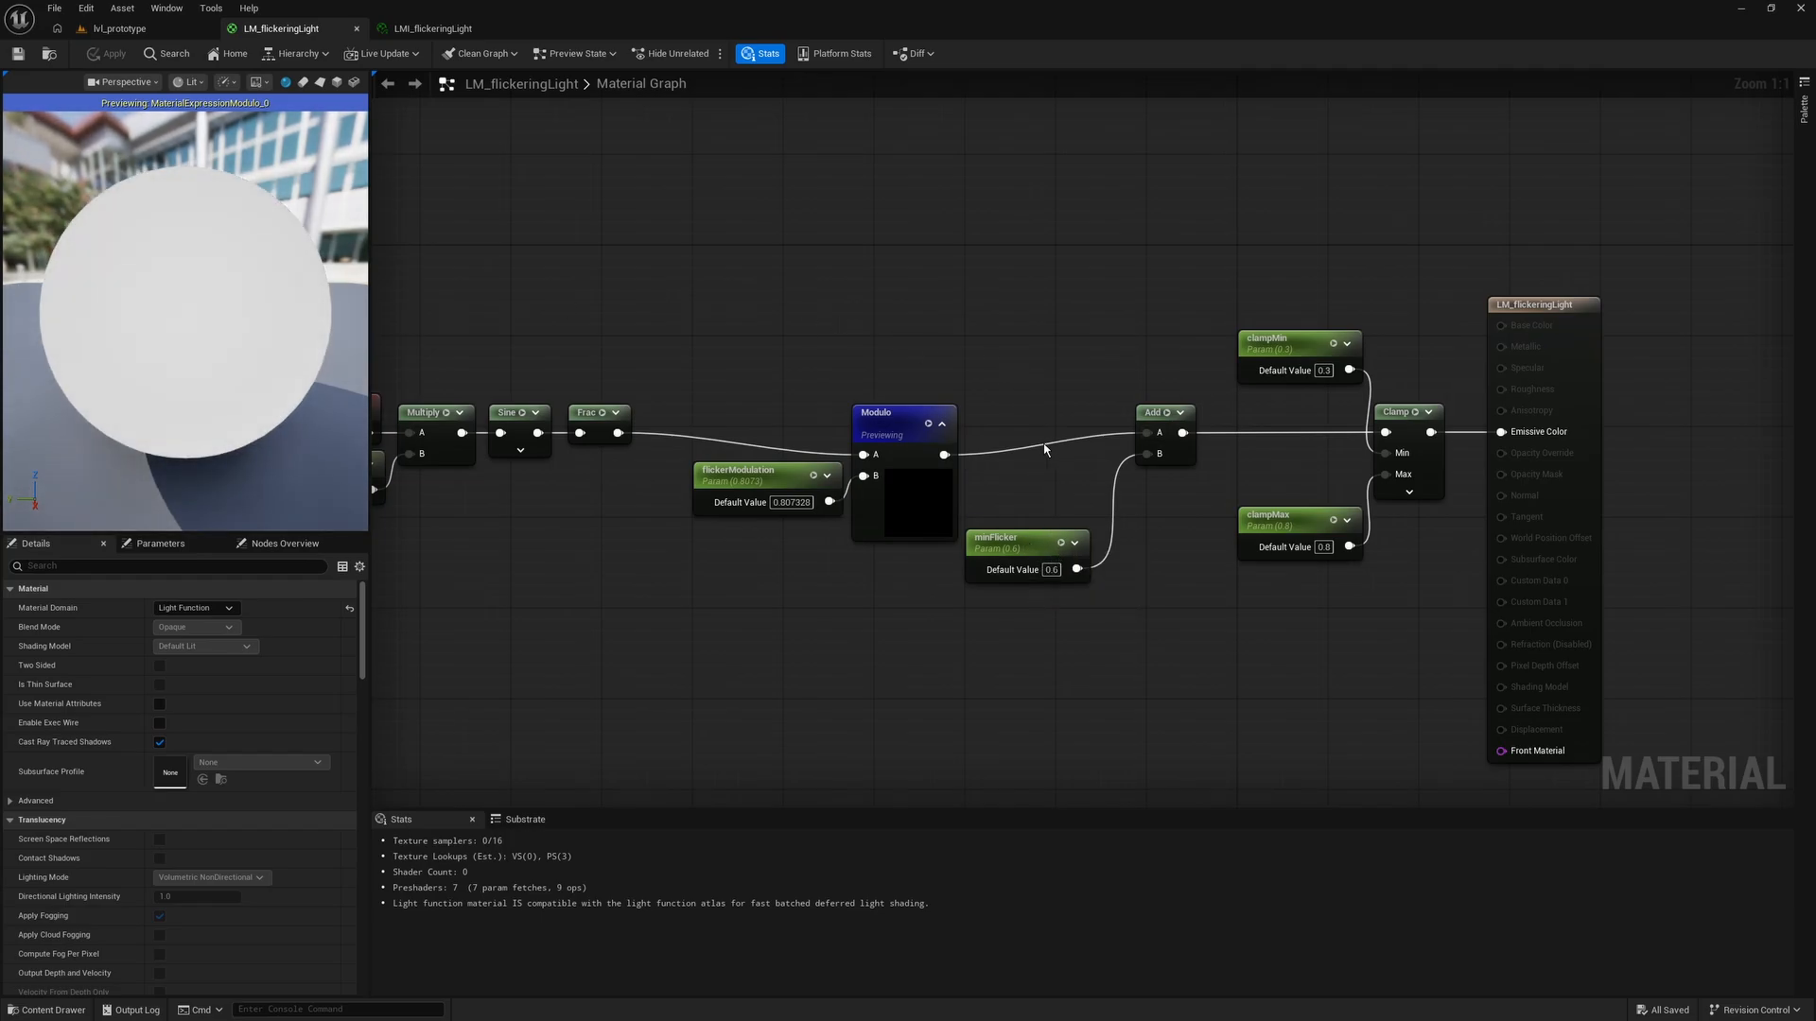
{"action": "left_click", "coordinate": [928, 423]}
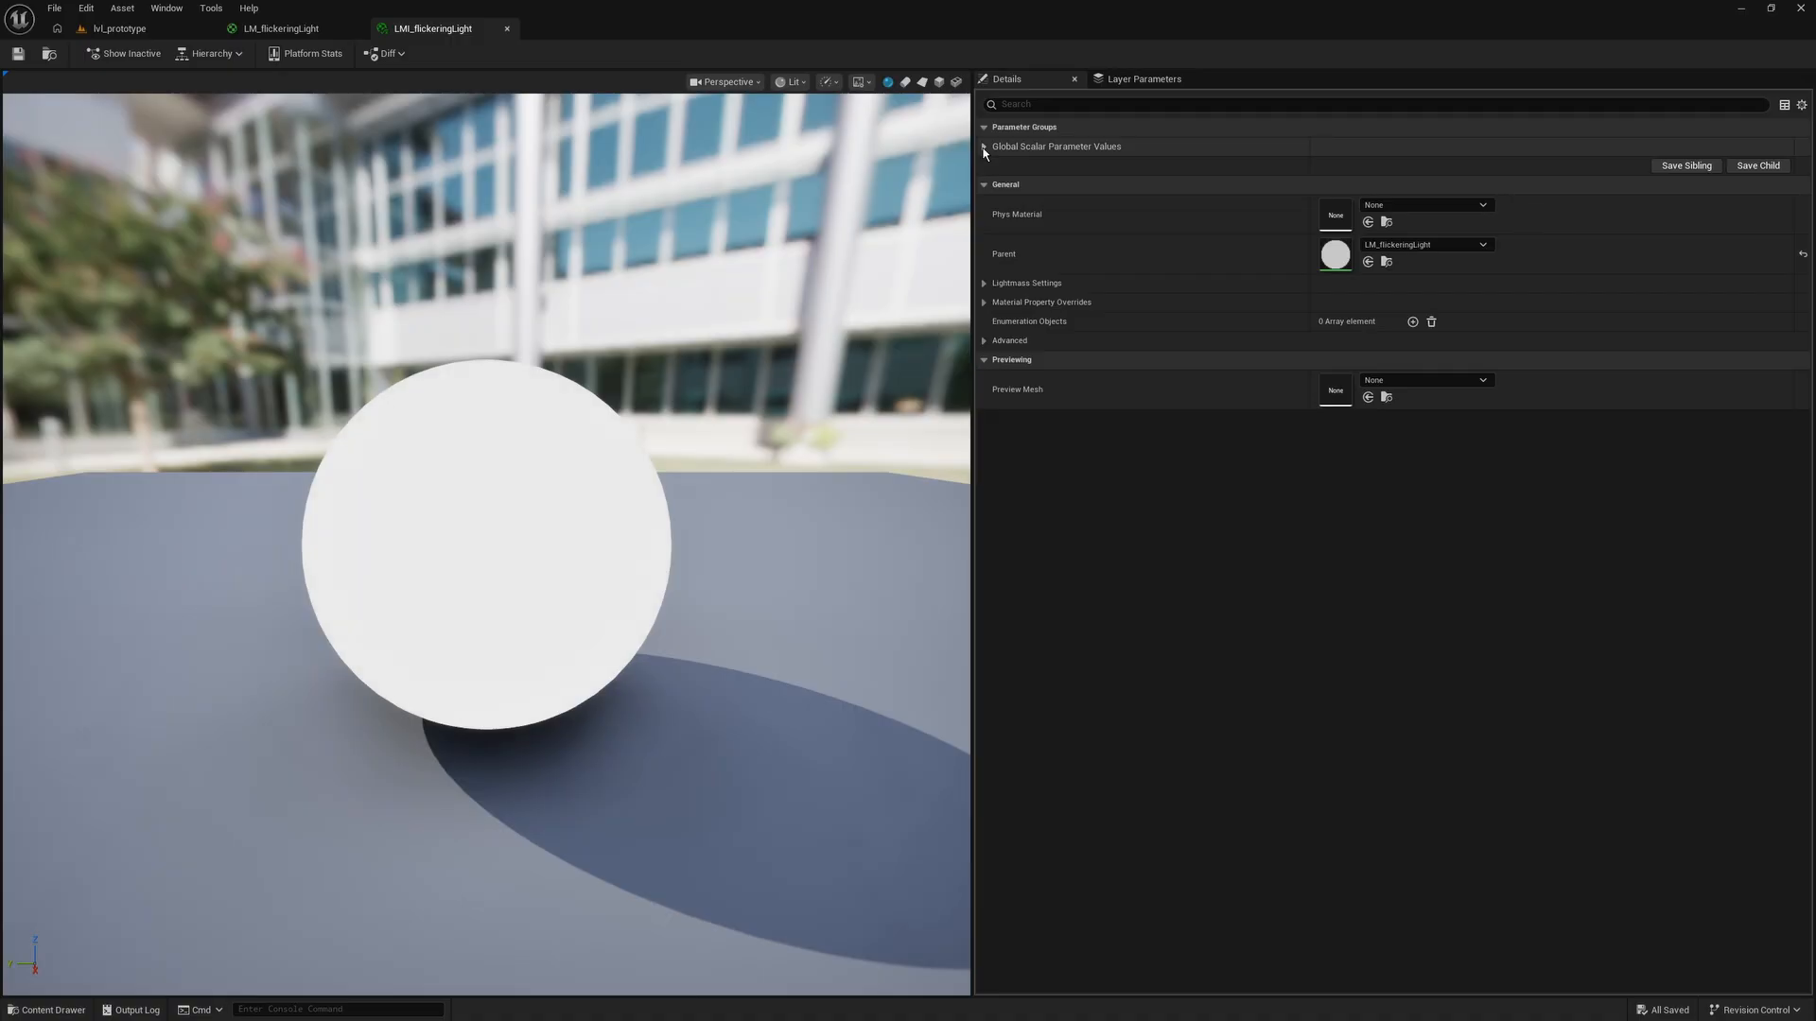
Step: Expand the Global Scalar Parameter Values of the LMI_flickeringLight instance and inspect its clampMax parameter
{"action": "left_click", "coordinate": [983, 147]}
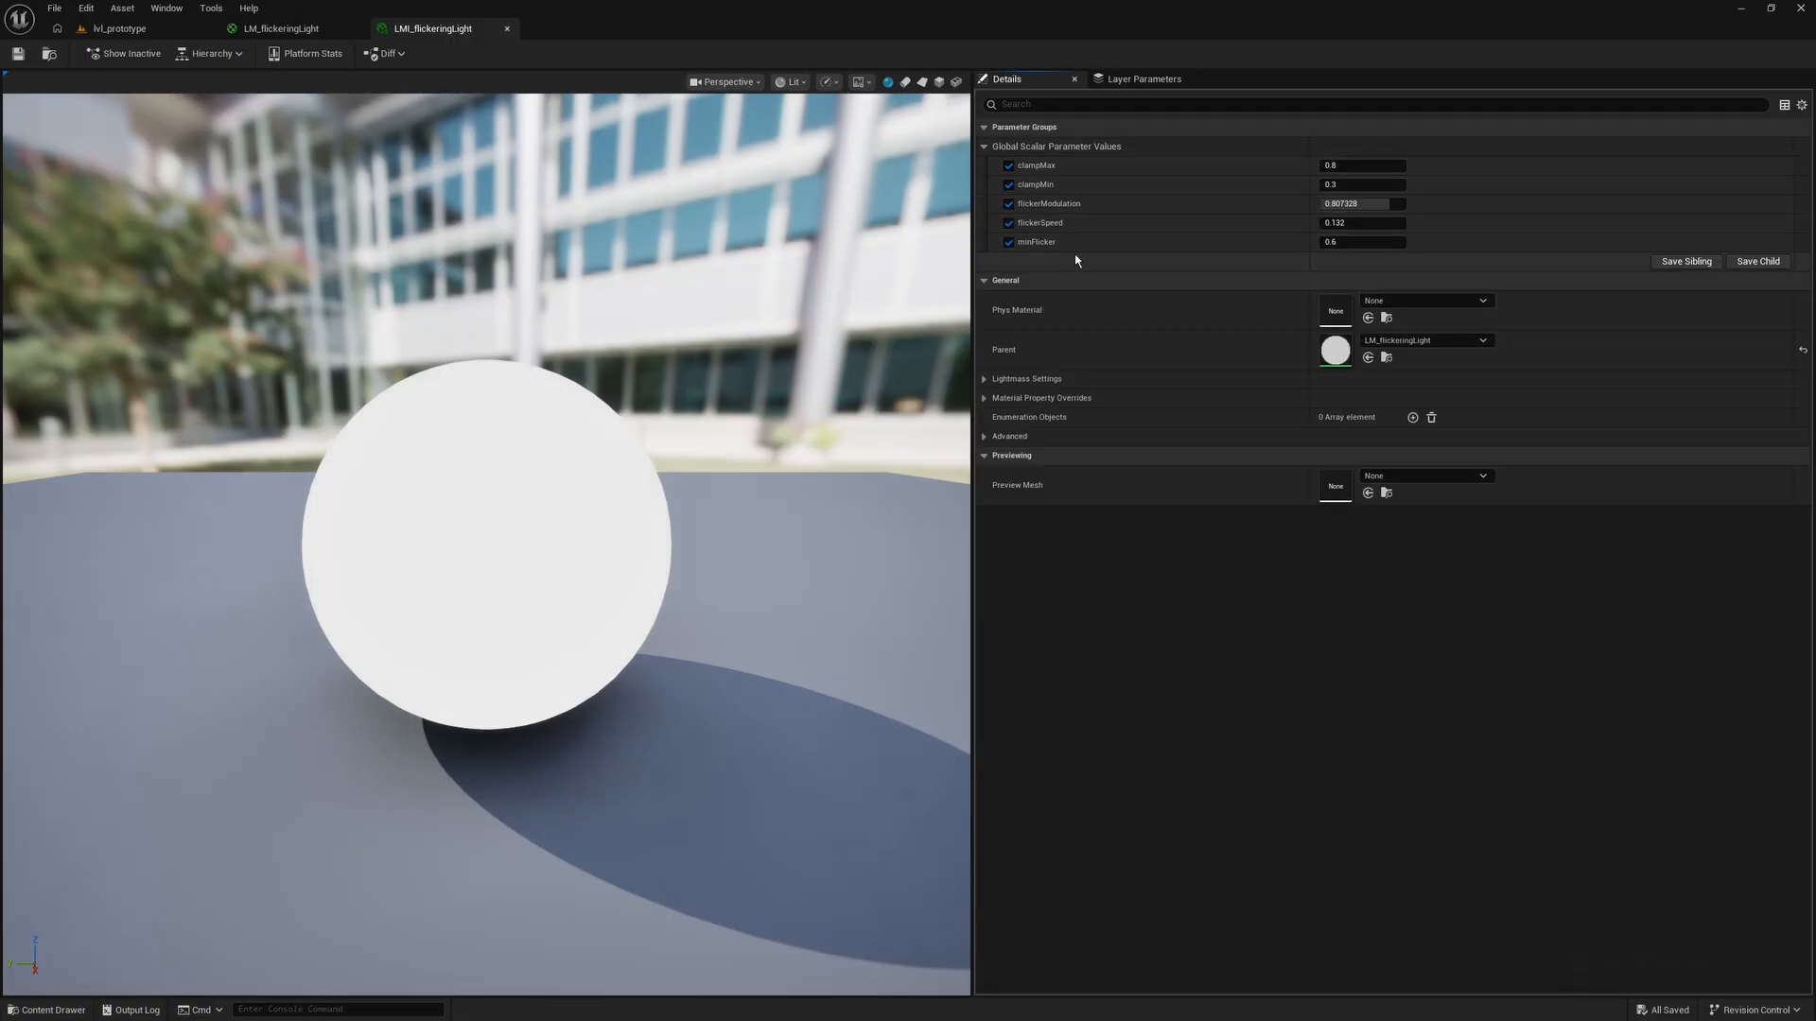
{"action": "left_click_drag", "start_coordinate": [1342, 166], "coordinate": [1385, 167]}
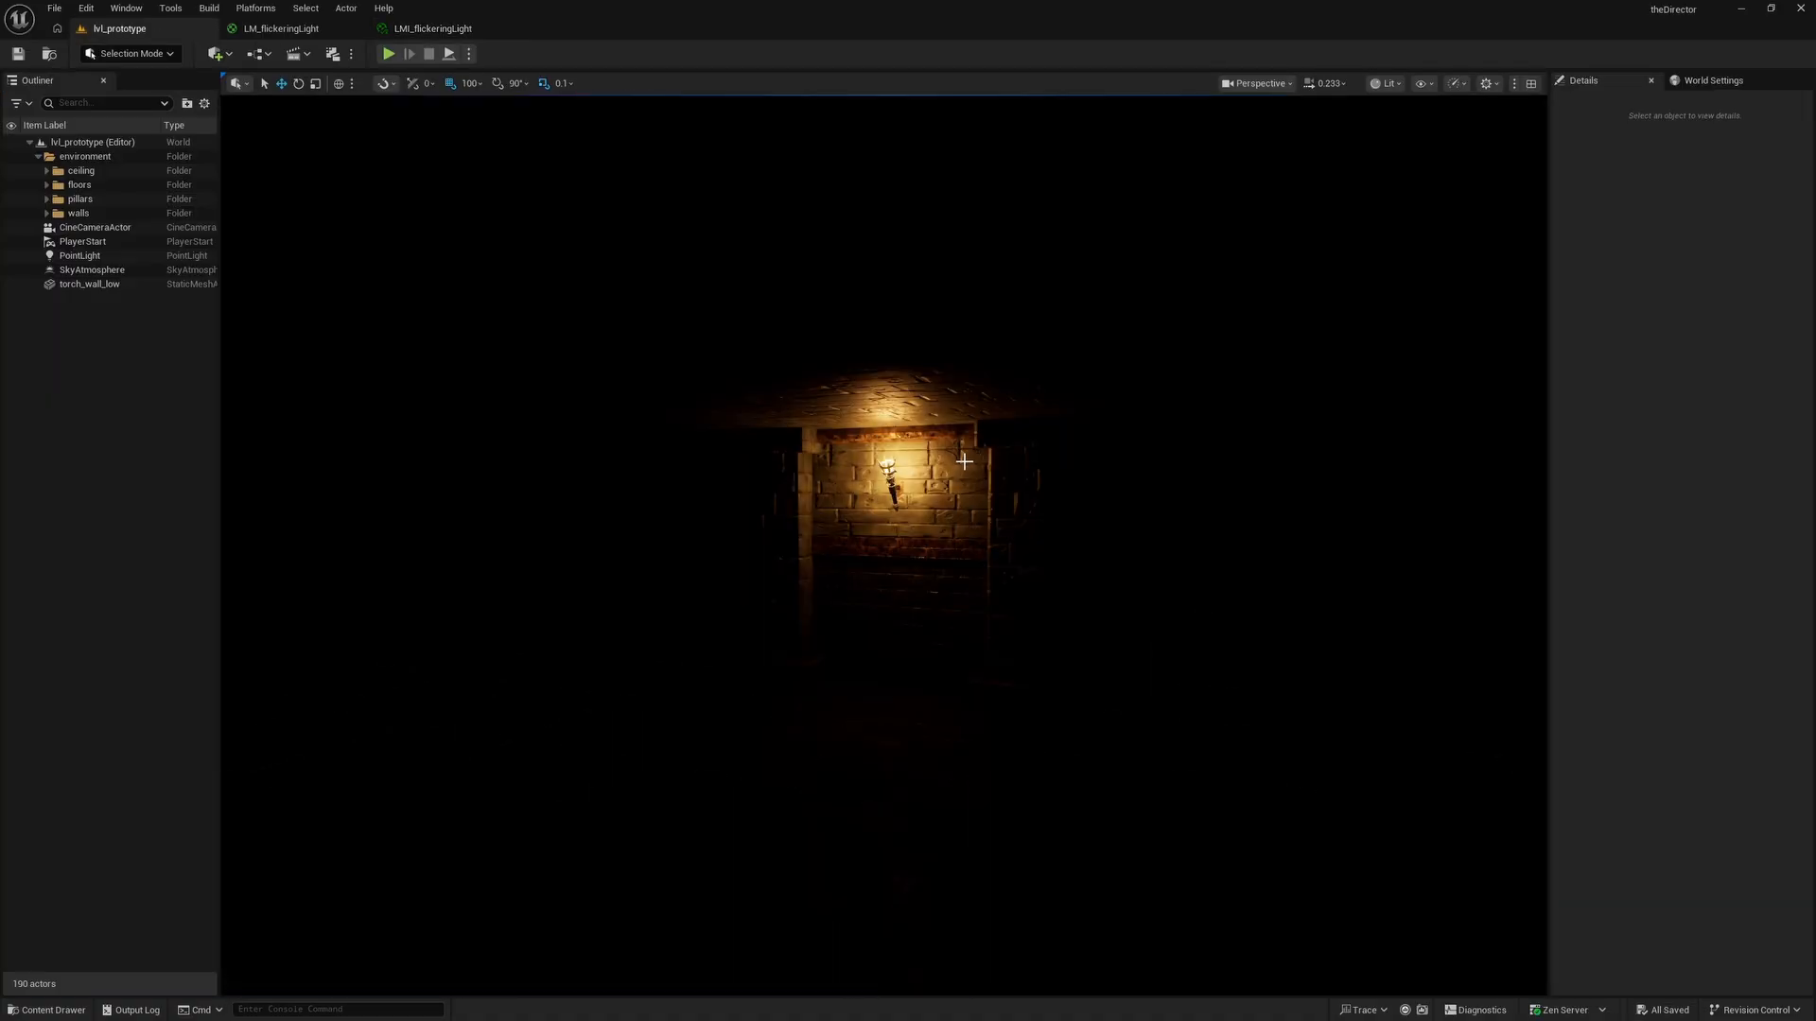
Step: Inspect the flickering torch light on the wall up close in the lvl_prototype level
{"action": "right_click_drag", "start_coordinate": [979, 477], "coordinate": [1033, 452]}
{"action": "key", "text": "w"}
{"action": "key", "text": "a"}
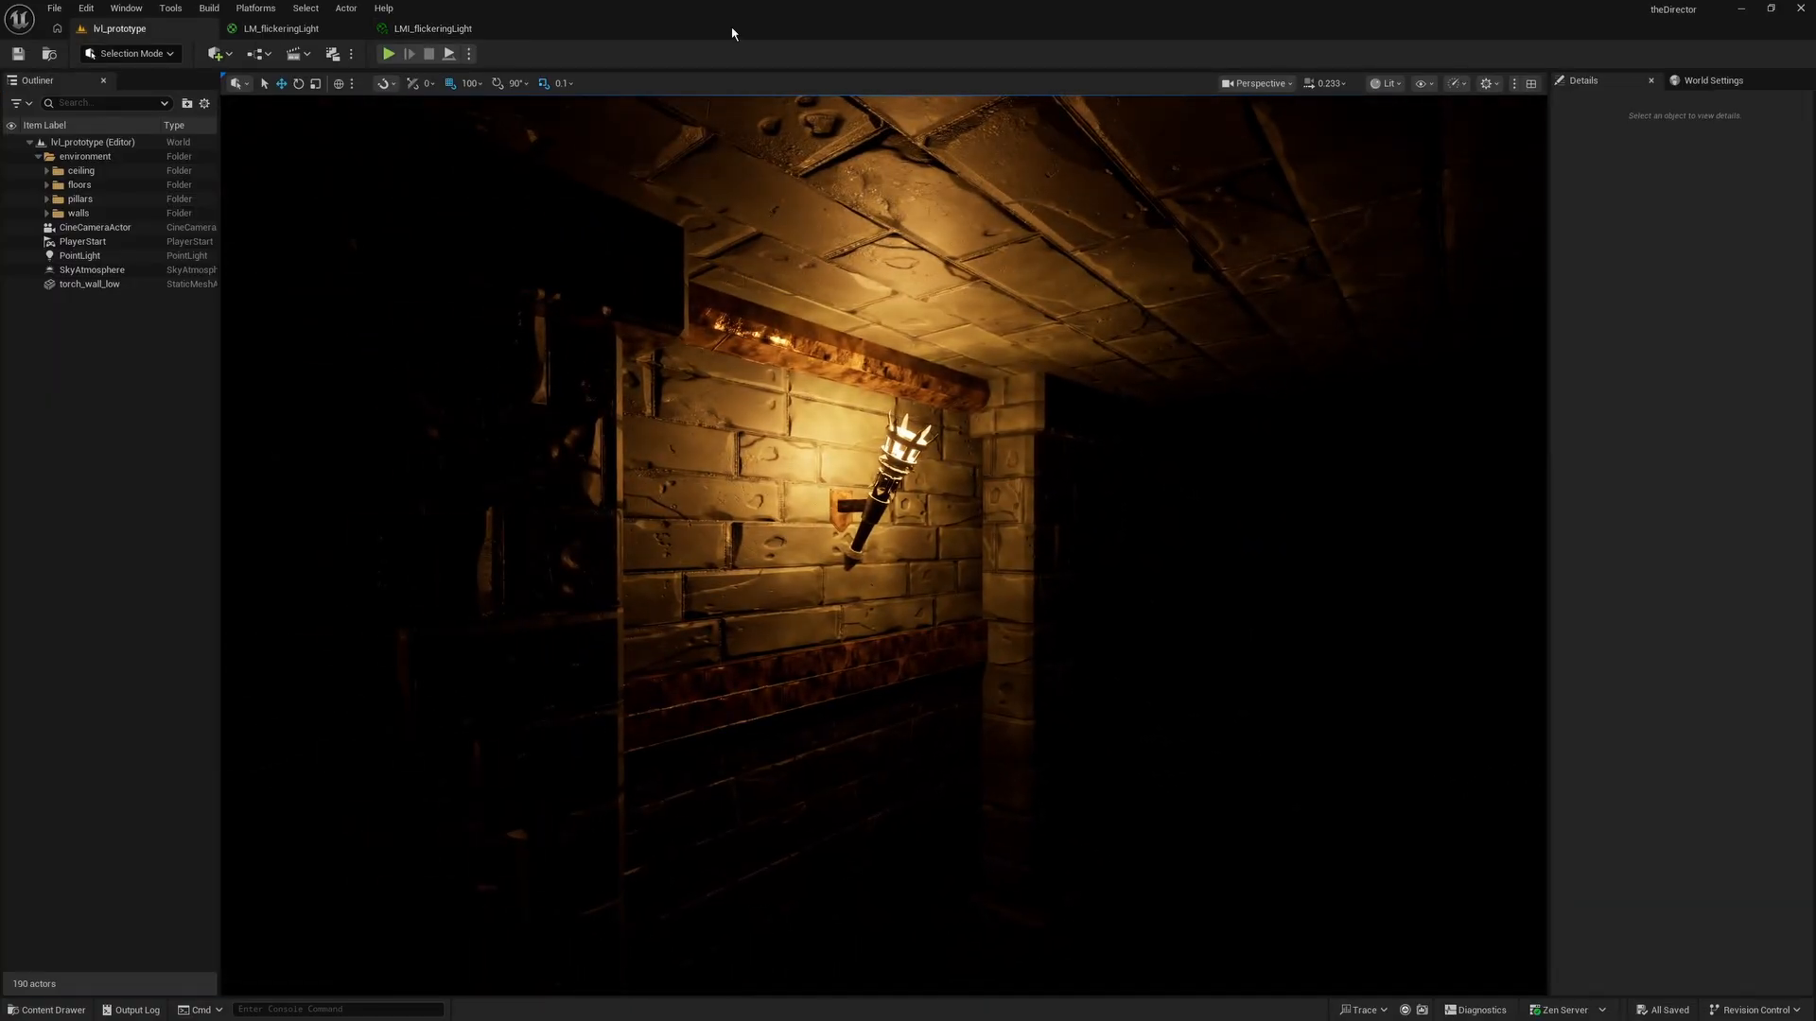